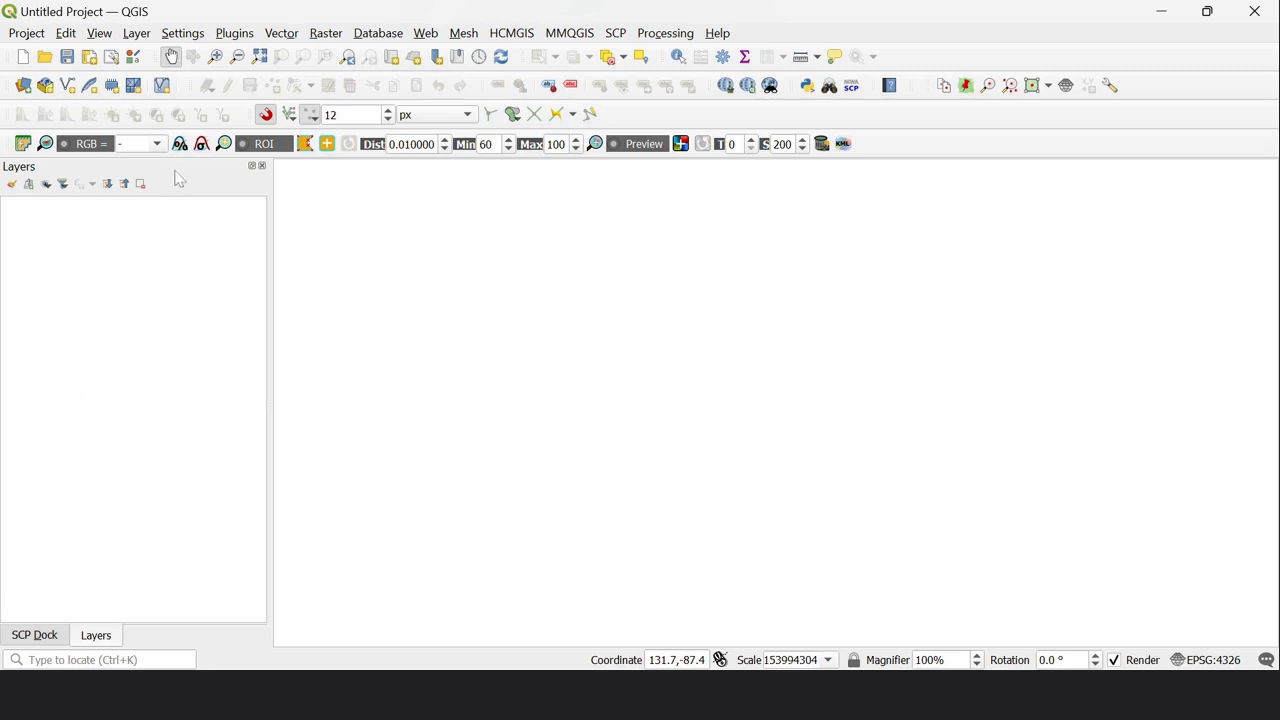
click(236, 36)
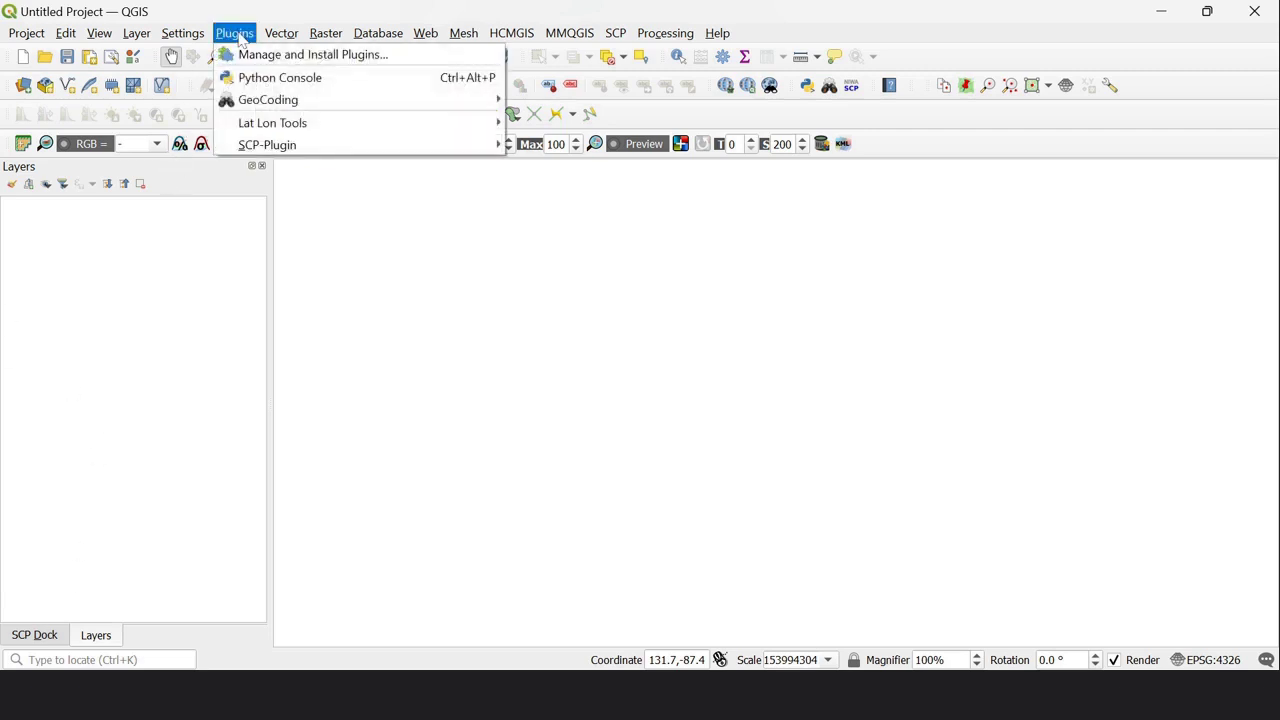
click(413, 62)
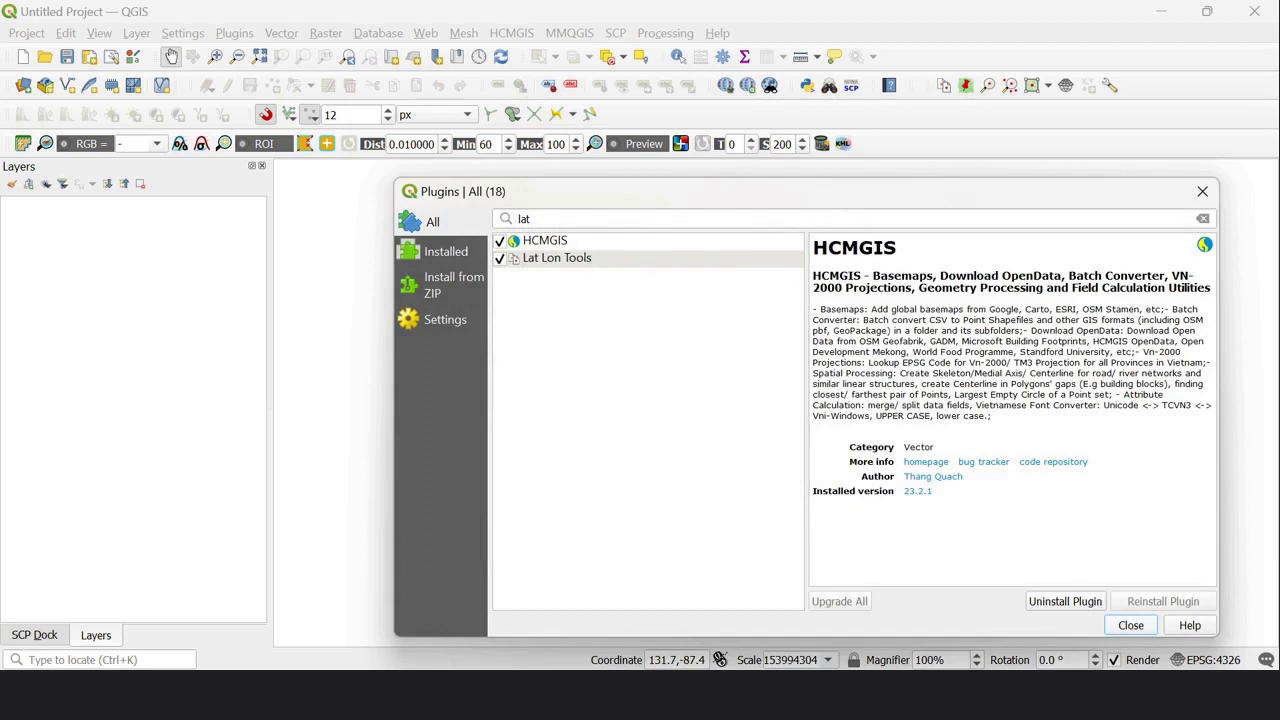
text(l)
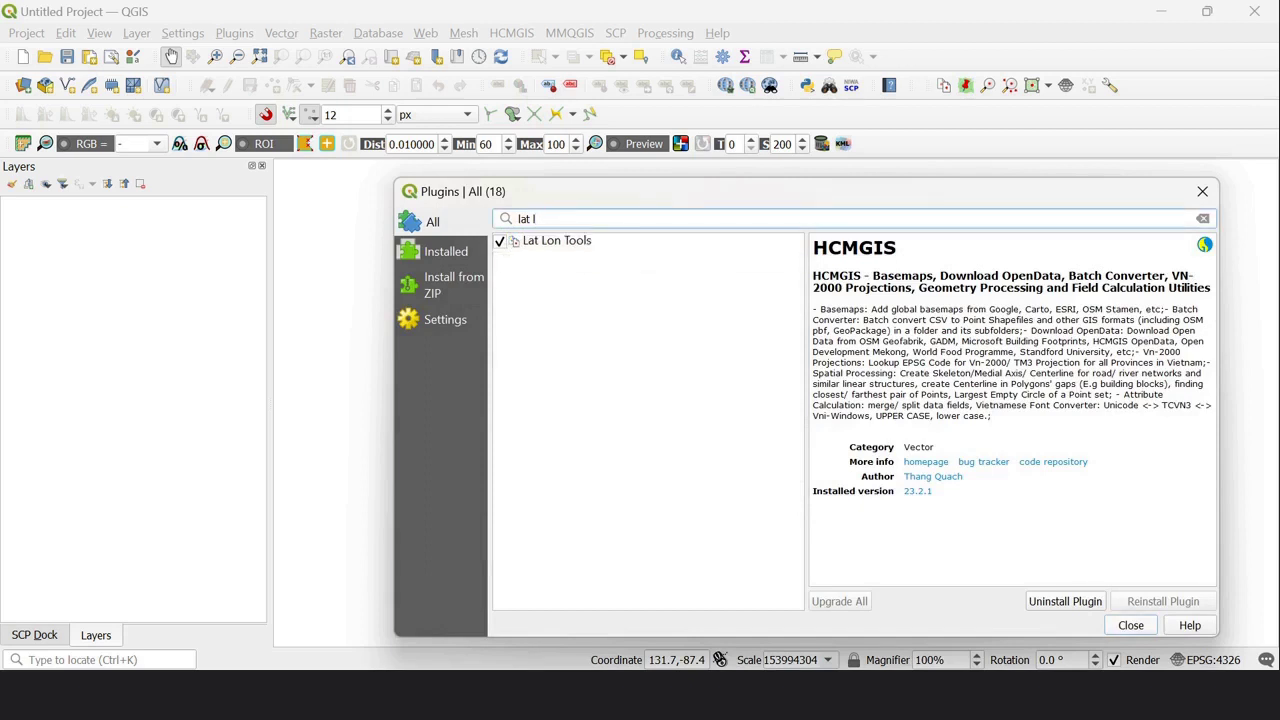
text(o)
click(575, 250)
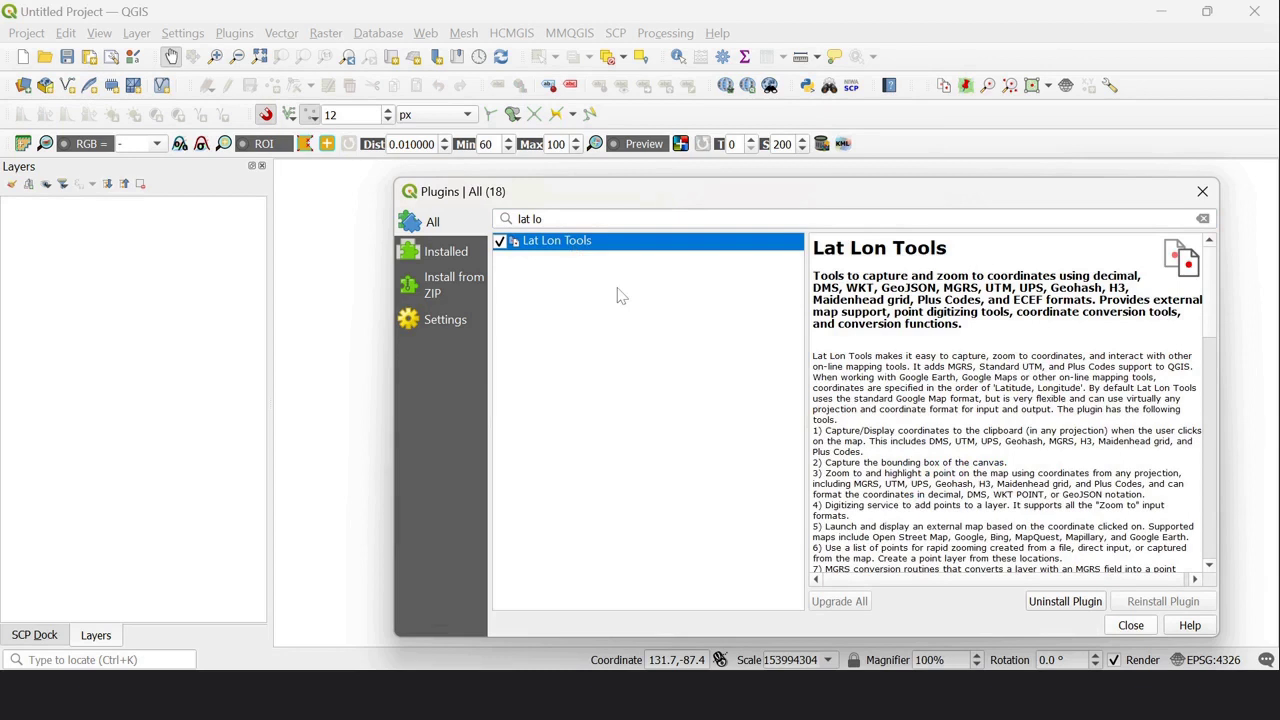
click(1131, 625)
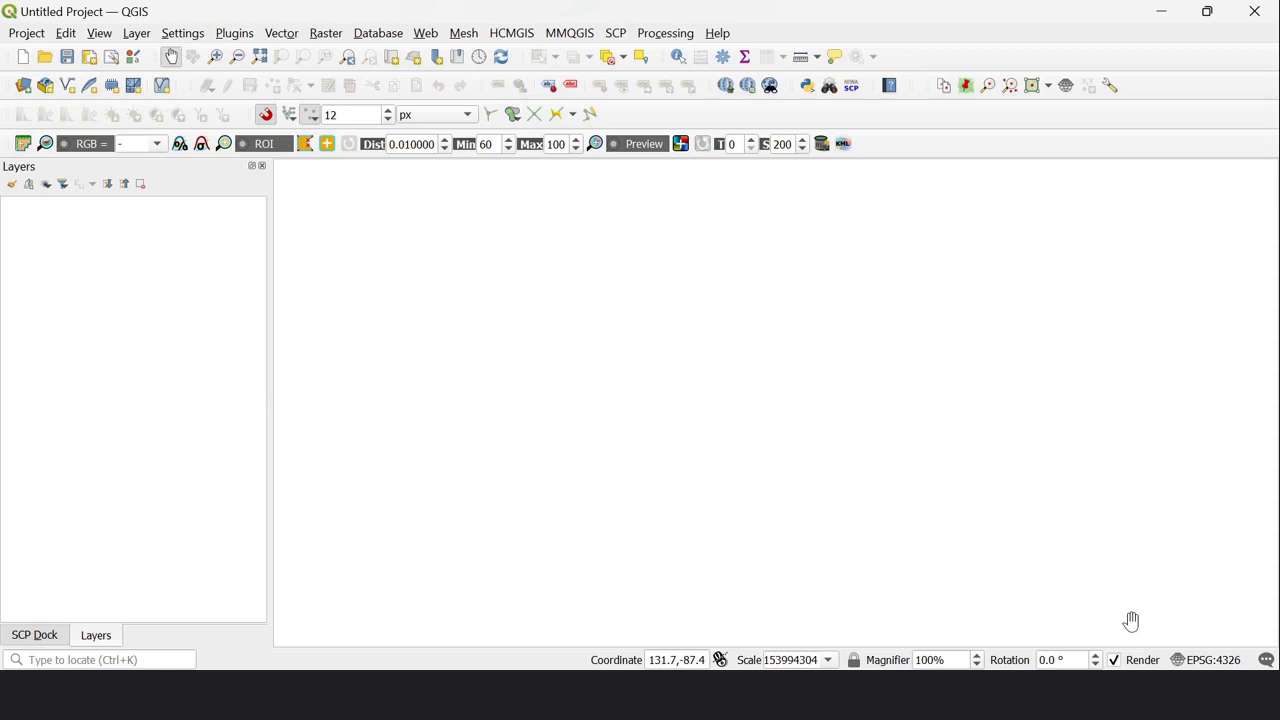
Open the Lat Lon Tools Zoom To Coordinate panel and focus its coordinate input box
click(232, 37)
mouse_move(268, 104)
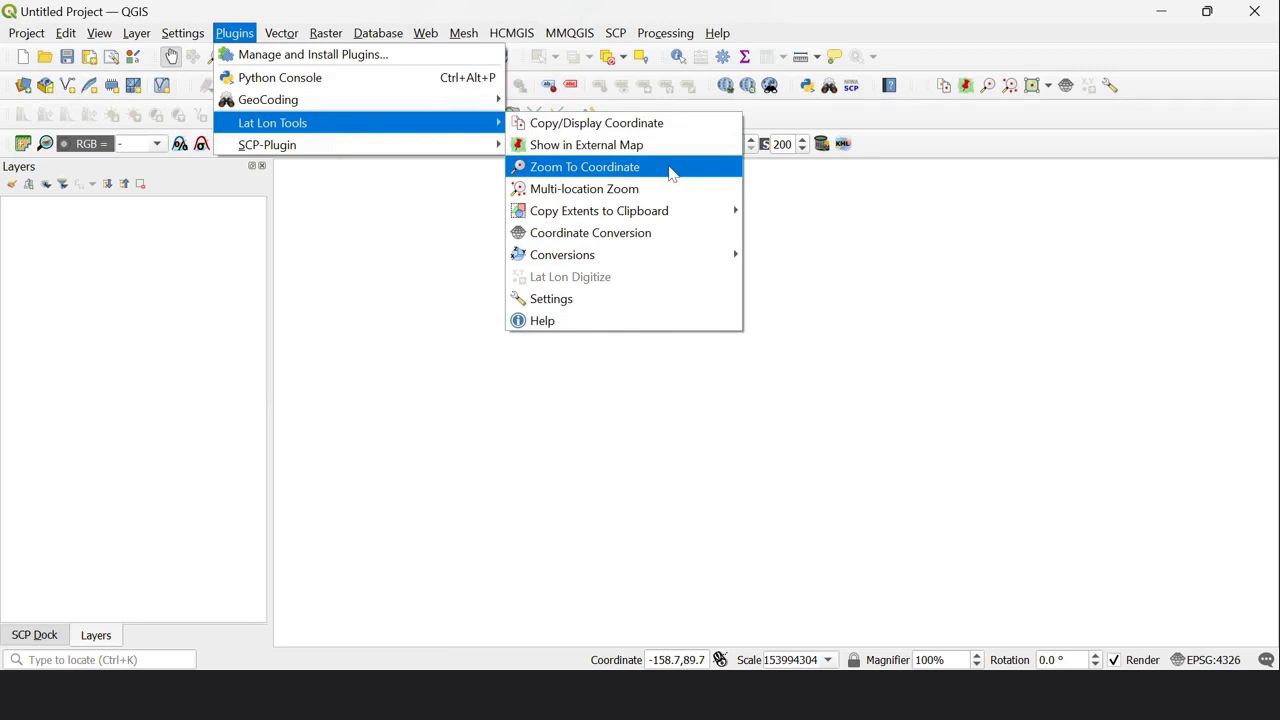
click(672, 172)
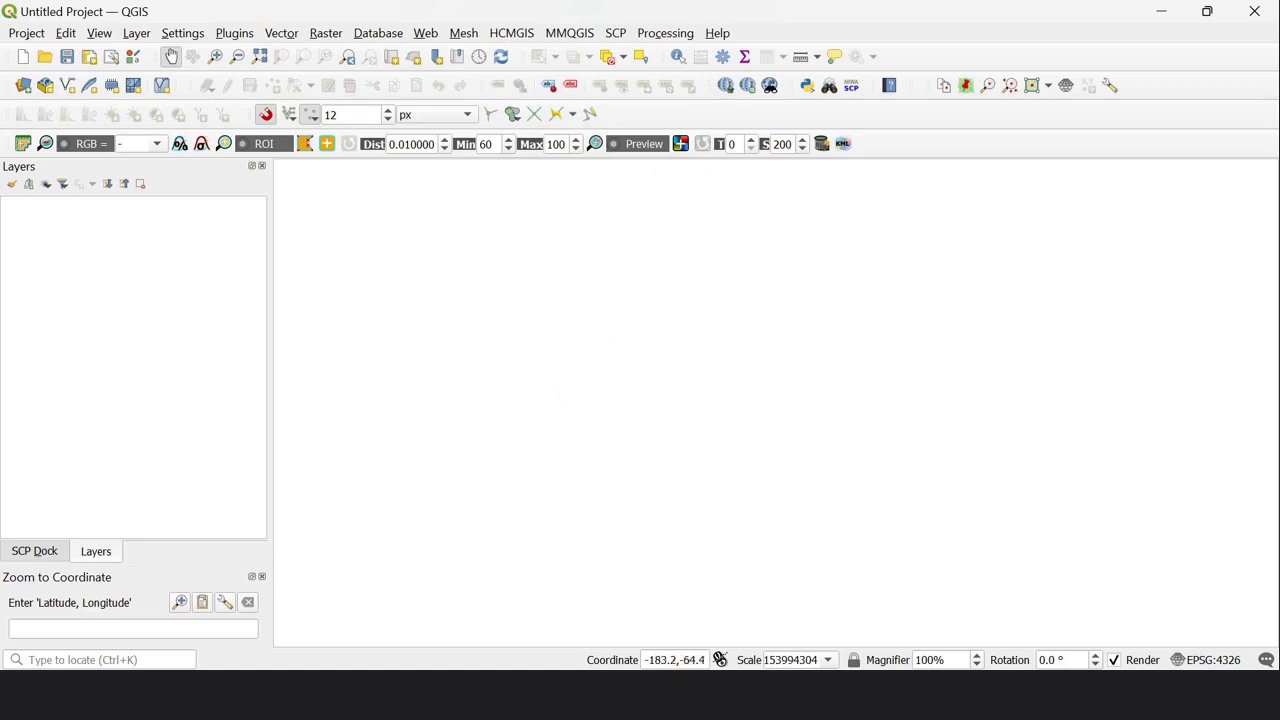
click(75, 622)
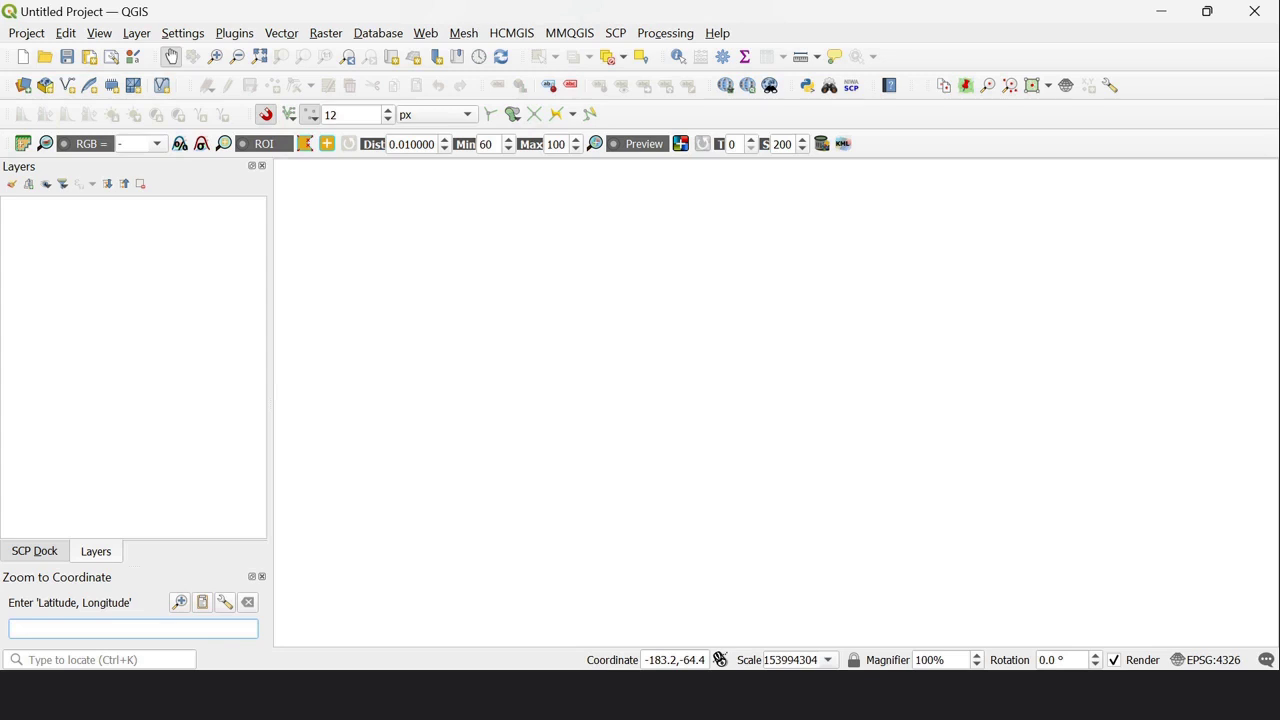
Add the HCMGIS Google Satellite basemap and zoom in on the world map
click(512, 36)
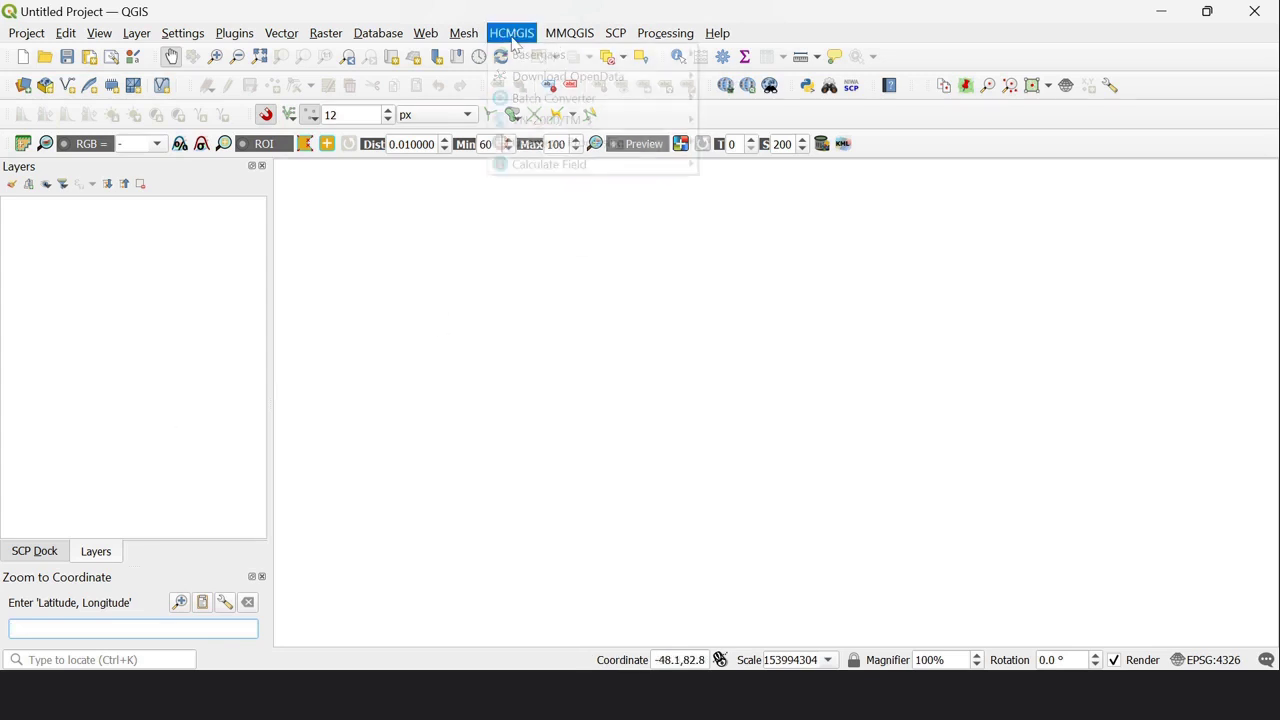
mouse_move(523, 54)
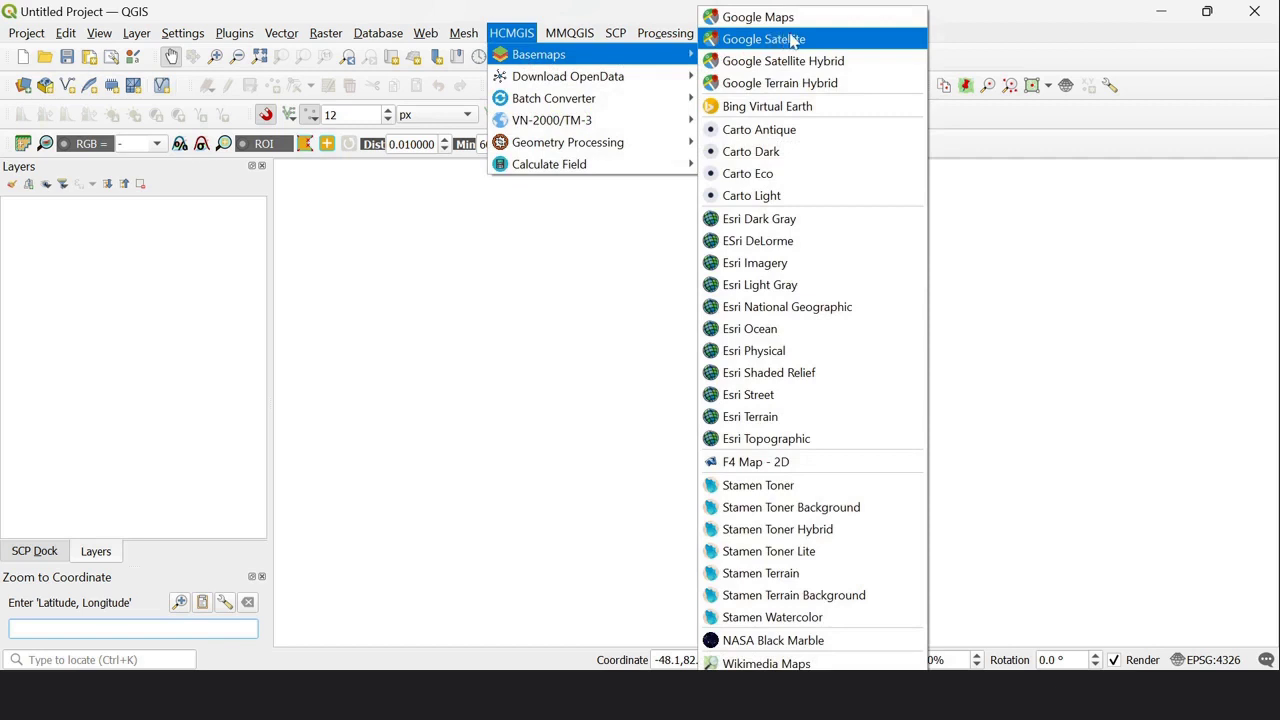
click(831, 39)
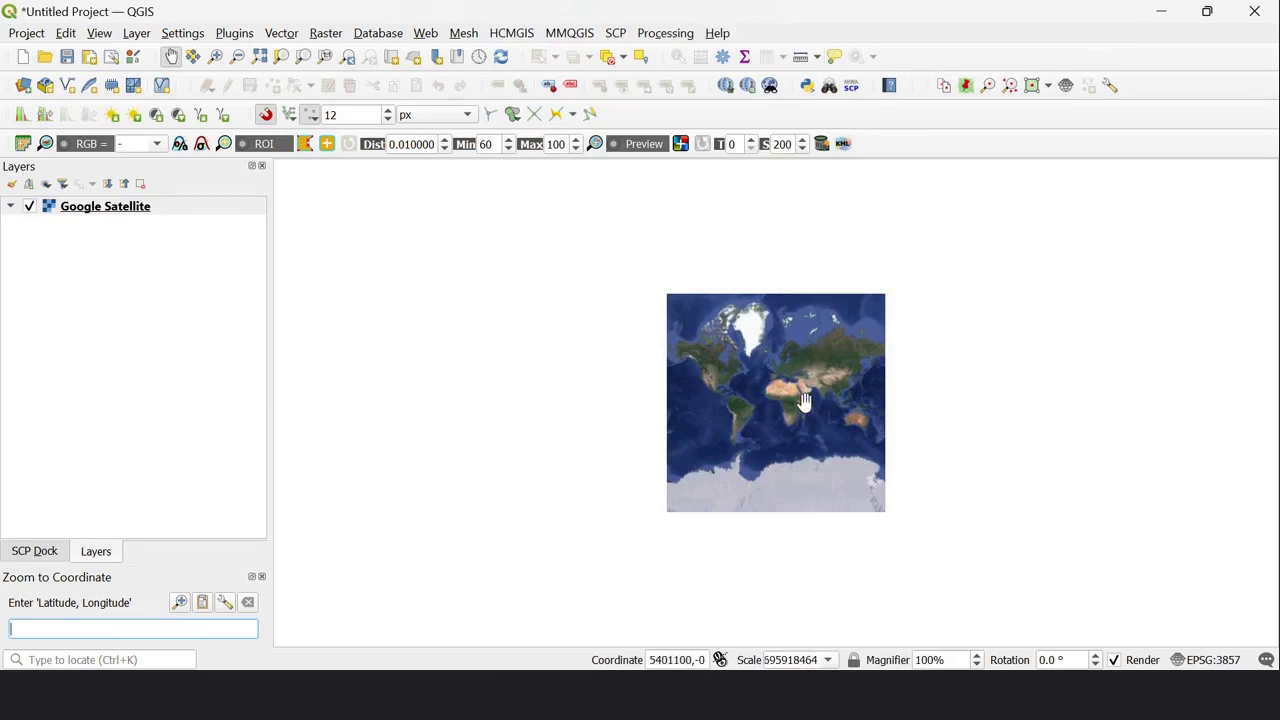
scroll(805, 402, up, 2)
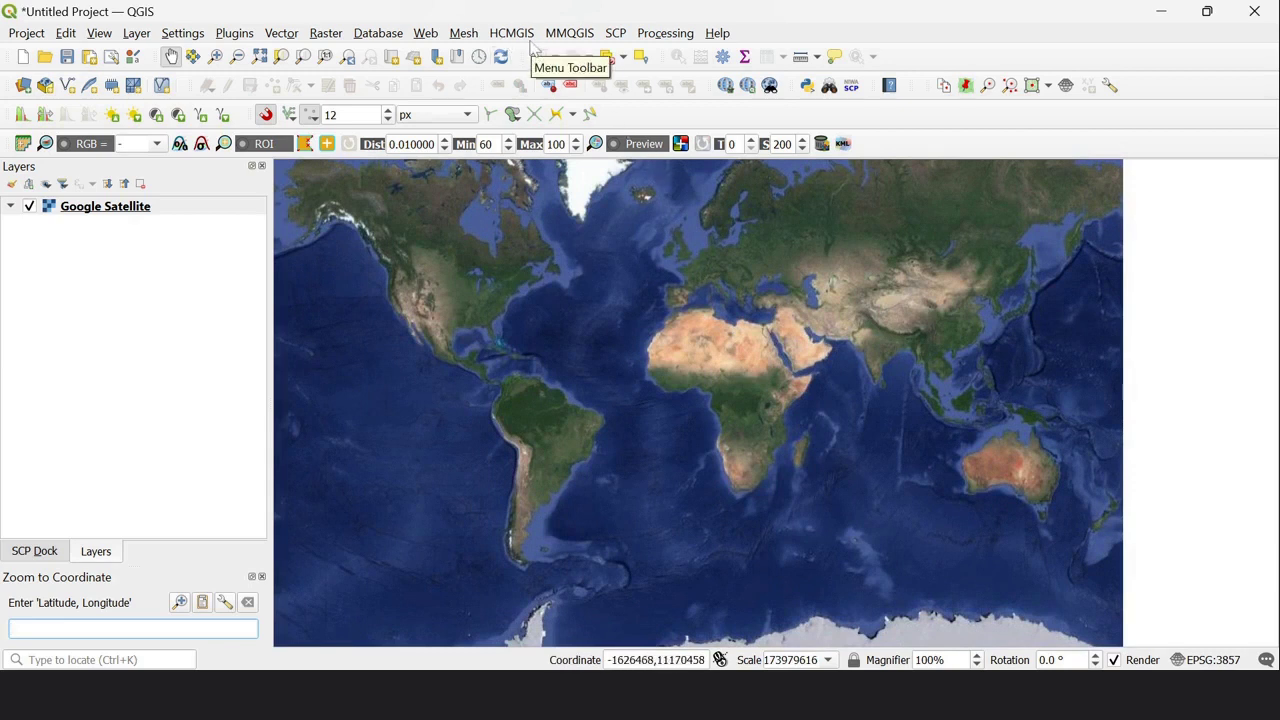
click(233, 34)
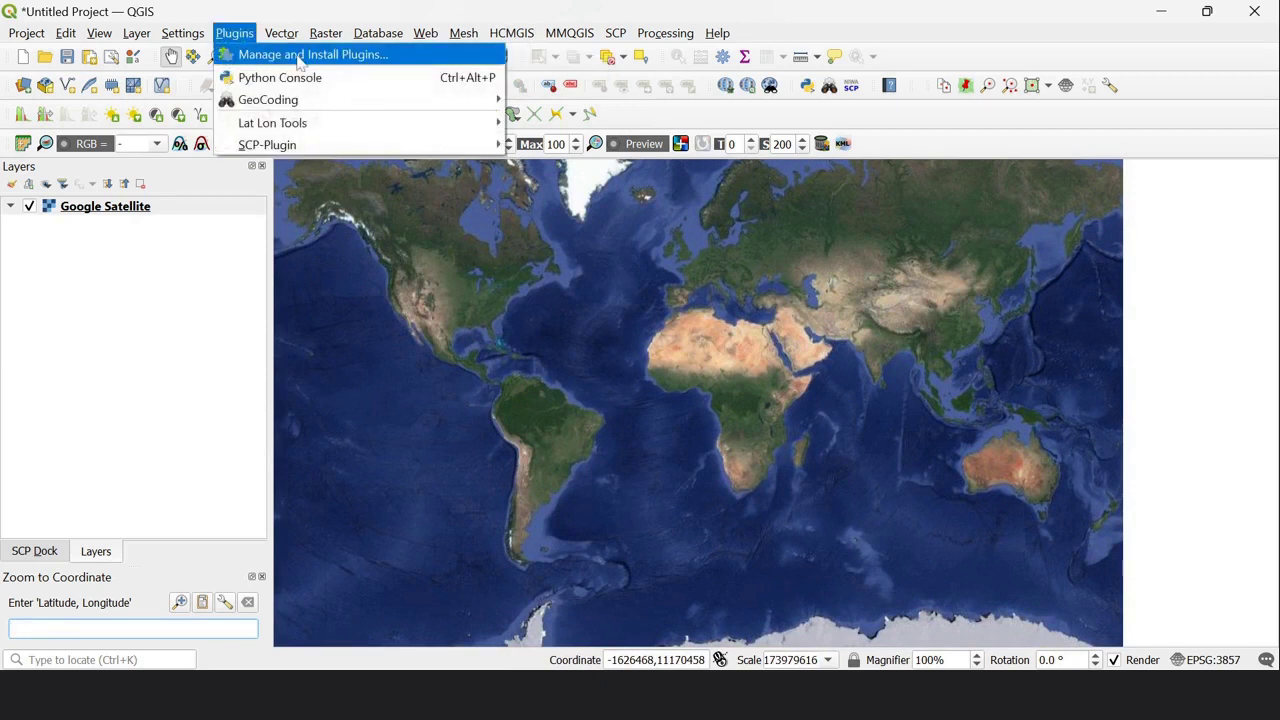
click(402, 55)
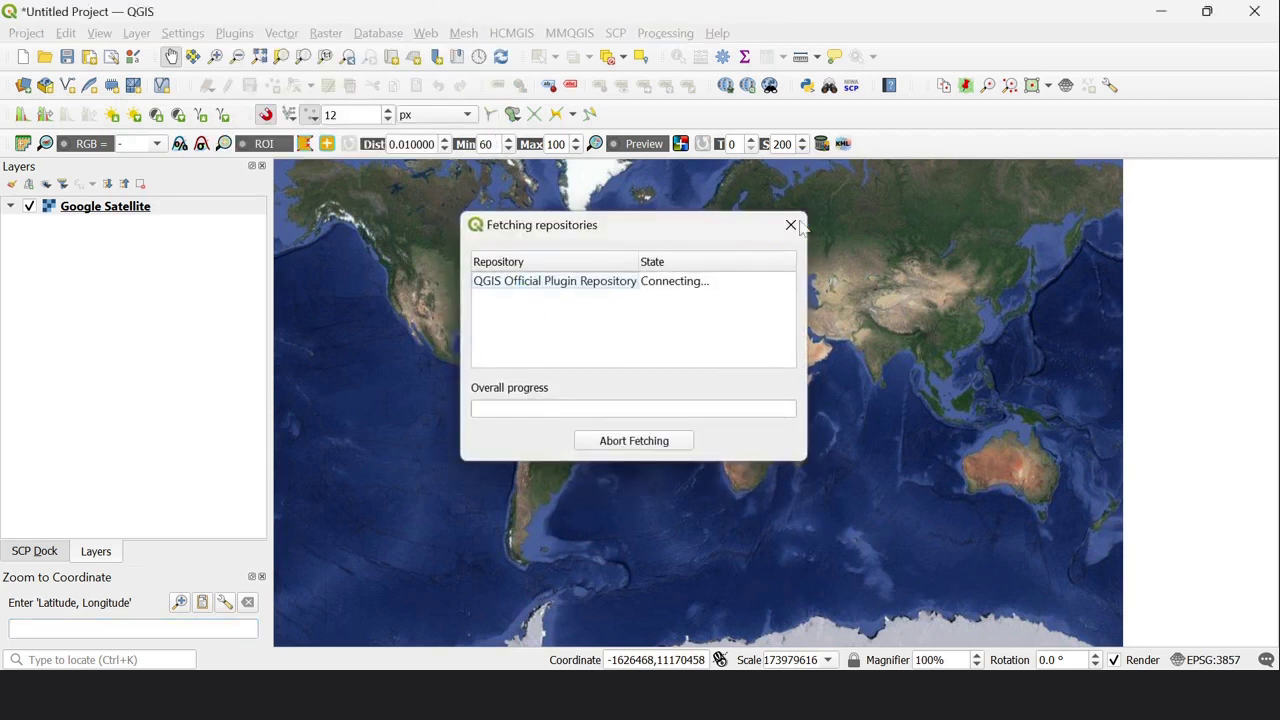
key(BackSpace)
key(BackSpace)
key(BackSpace)
key(BackSpace)
key(BackSpace)
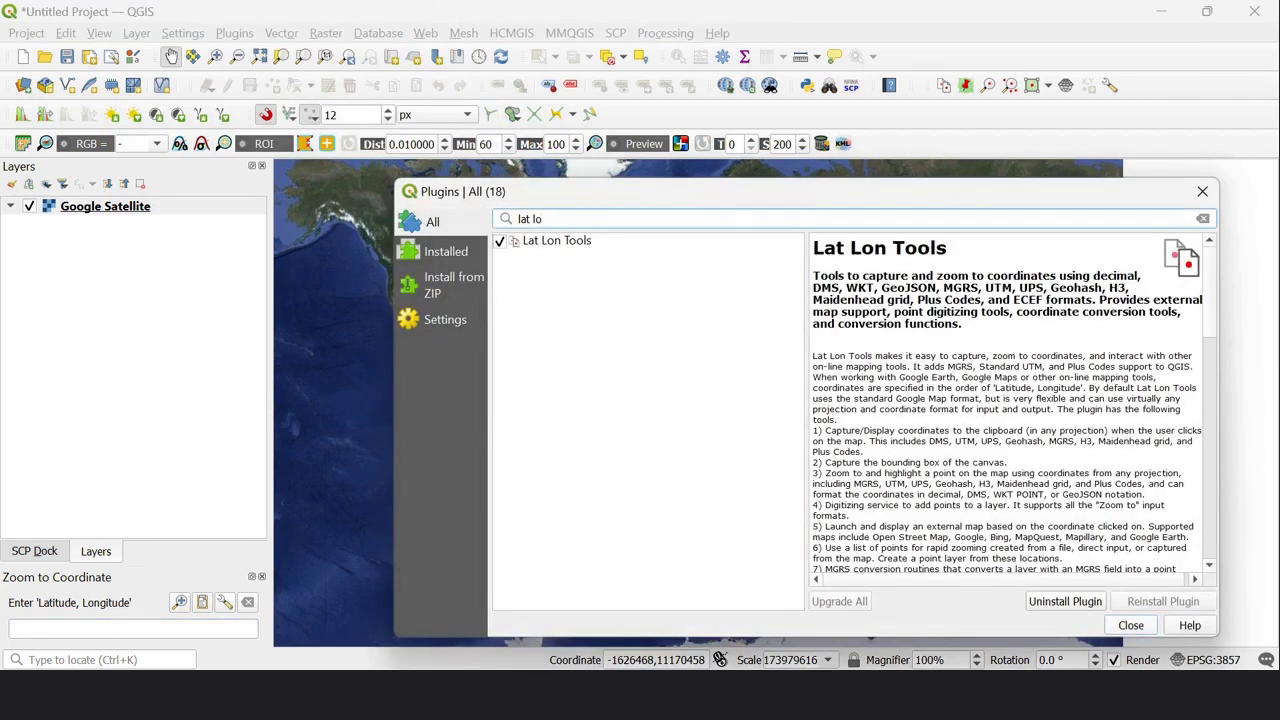
key(BackSpace)
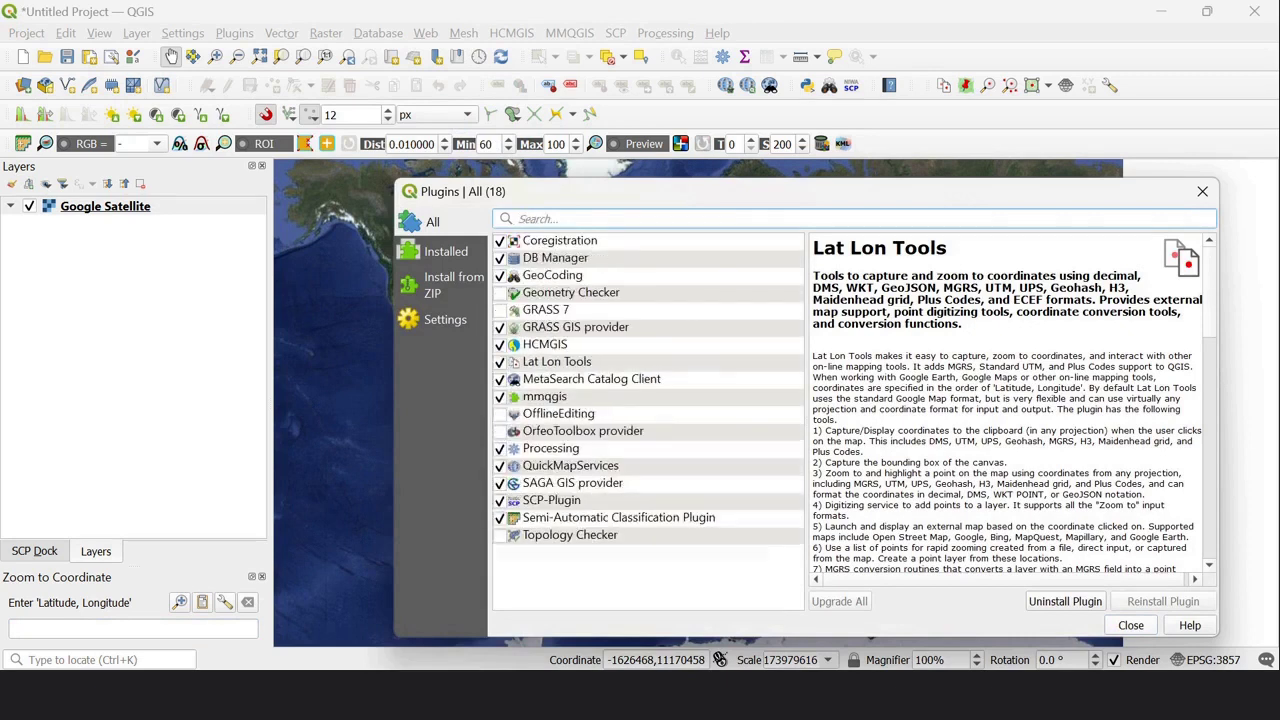
text(hcm)
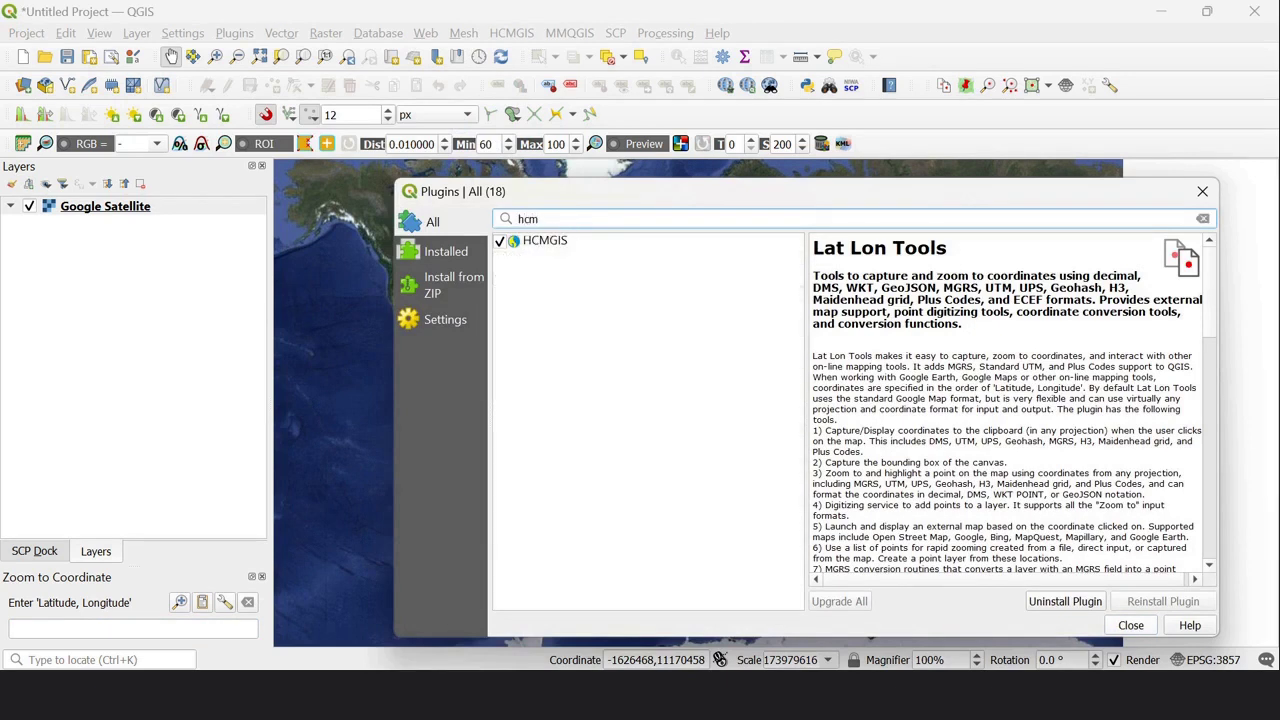
click(550, 243)
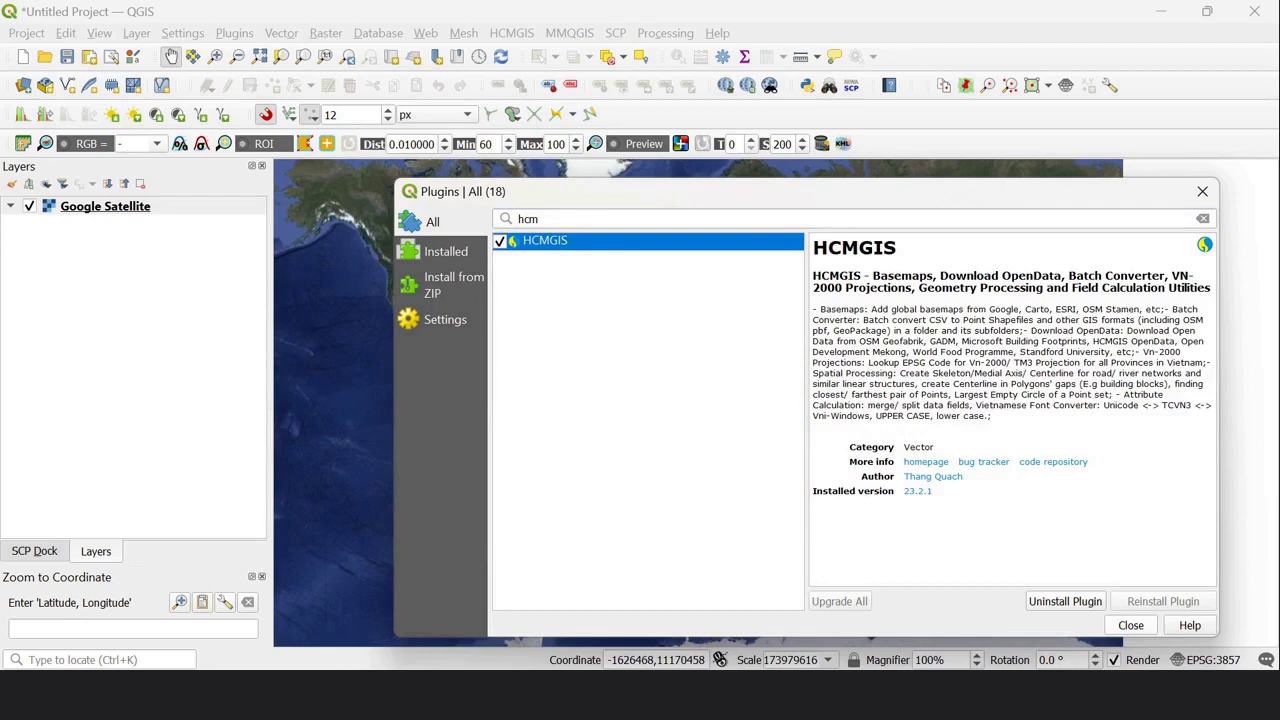
click(1131, 625)
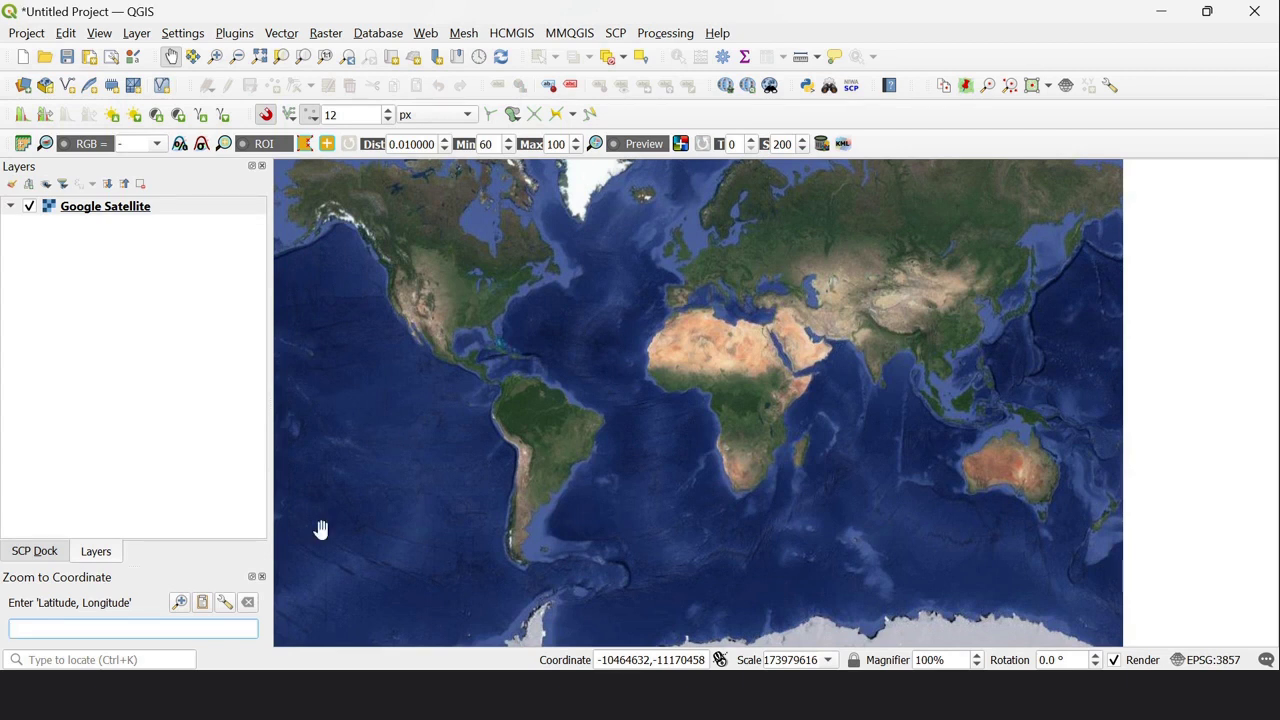
Zoom the map to the coordinate '22 32 58.55n, 88 20 24.33e'
text(22)
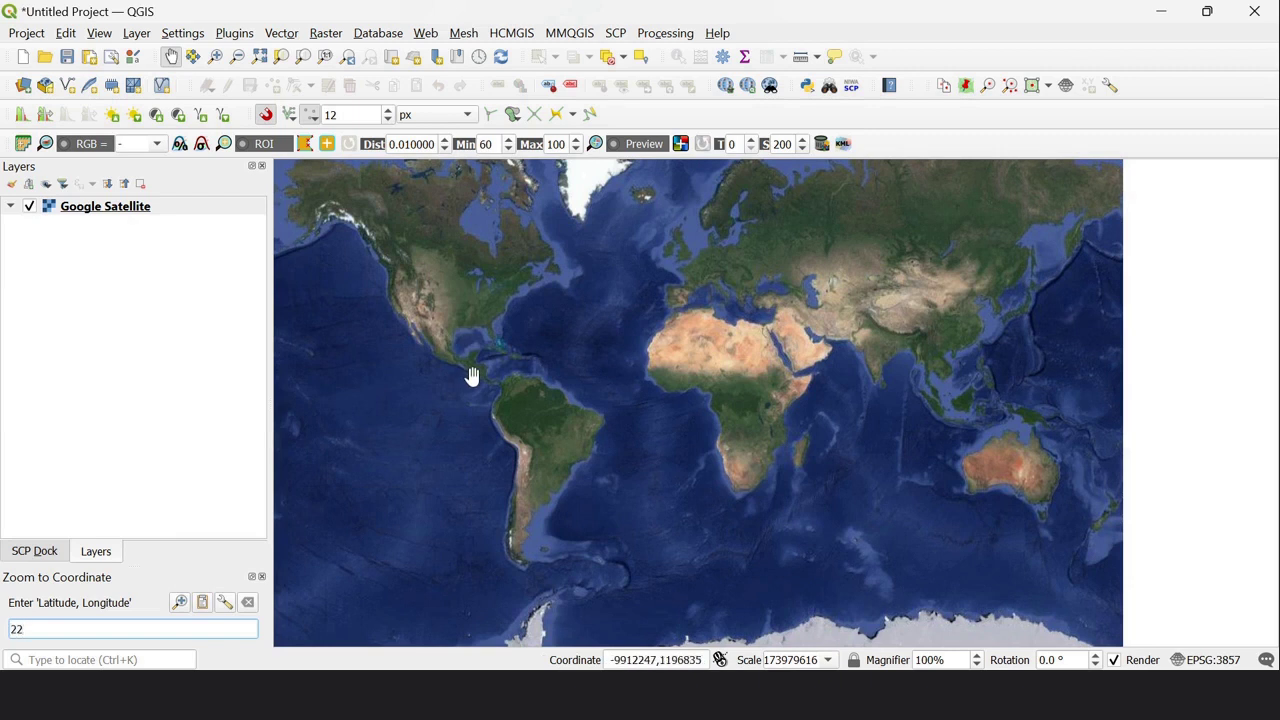
text( 32 58.55)
text(n, 88 20)
text(24.33e)
key(Return)
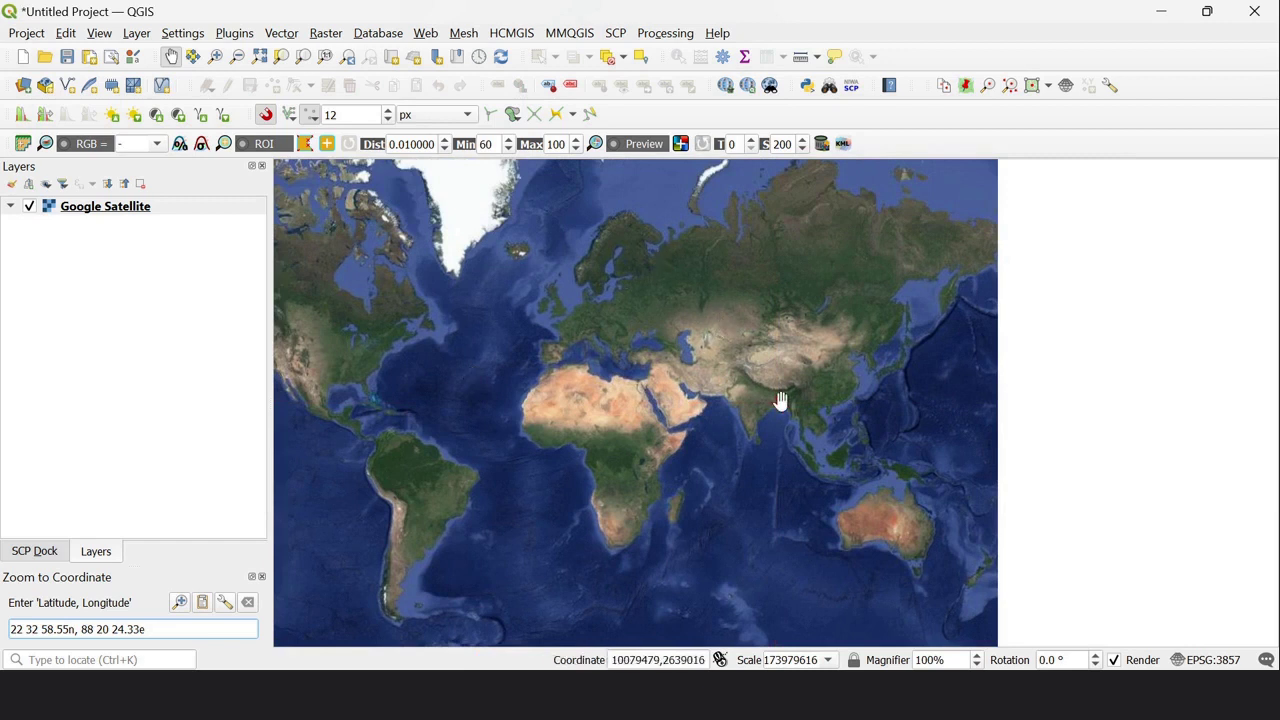
Zoom in around the red marker in Kolkata to roughly 1:10619
scroll(781, 407, up, 2)
scroll(731, 366, up, 6)
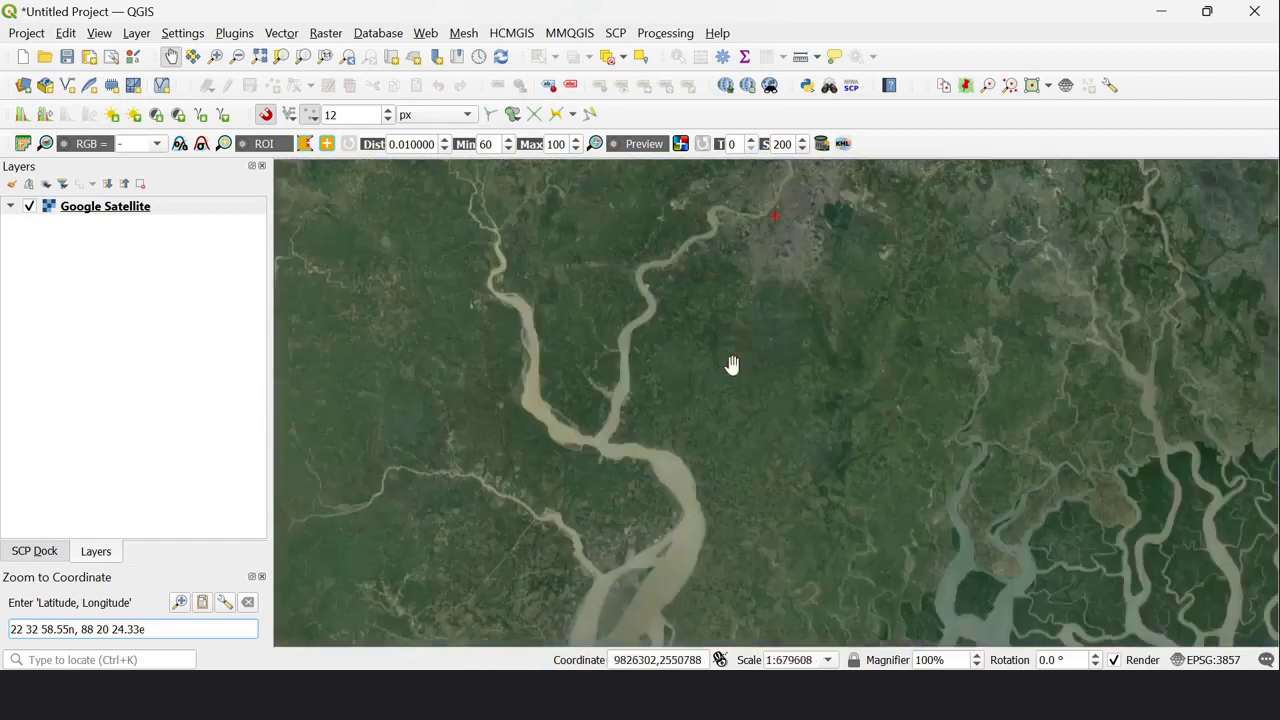
scroll(780, 197, up, 4)
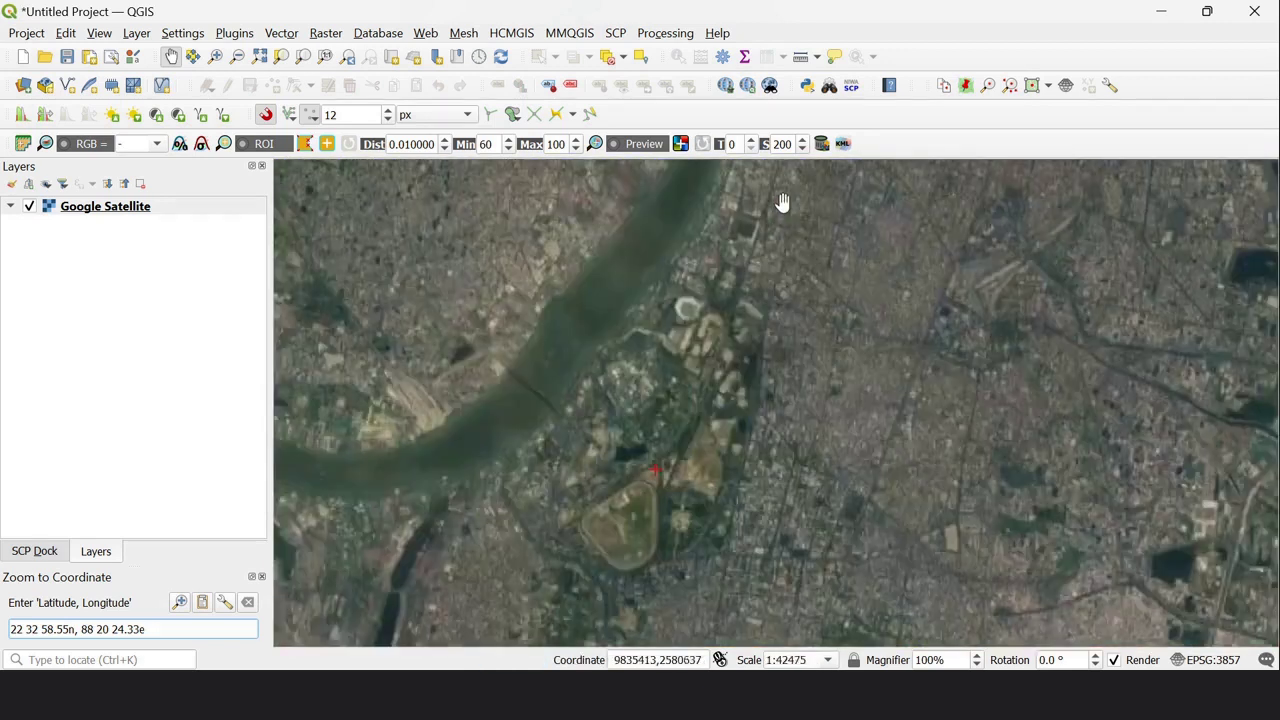
scroll(667, 498, up, 2)
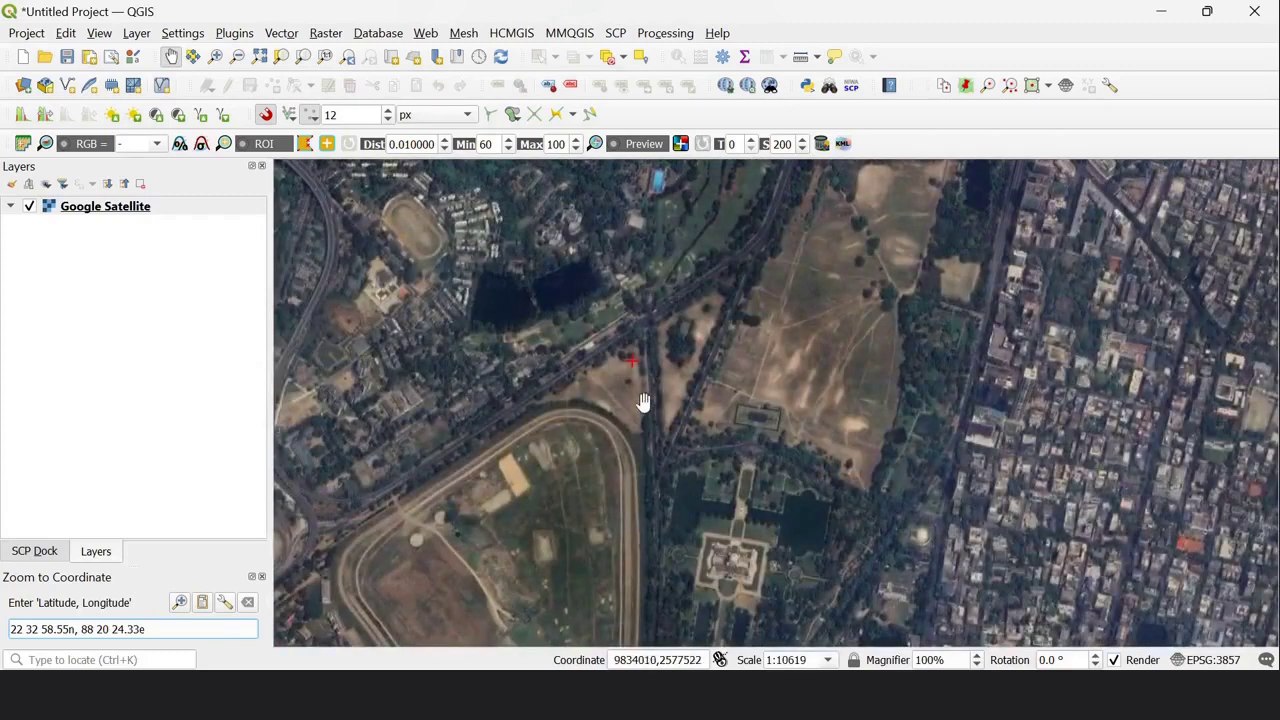
scroll(633, 401, up, 1)
scroll(633, 401, down, 1)
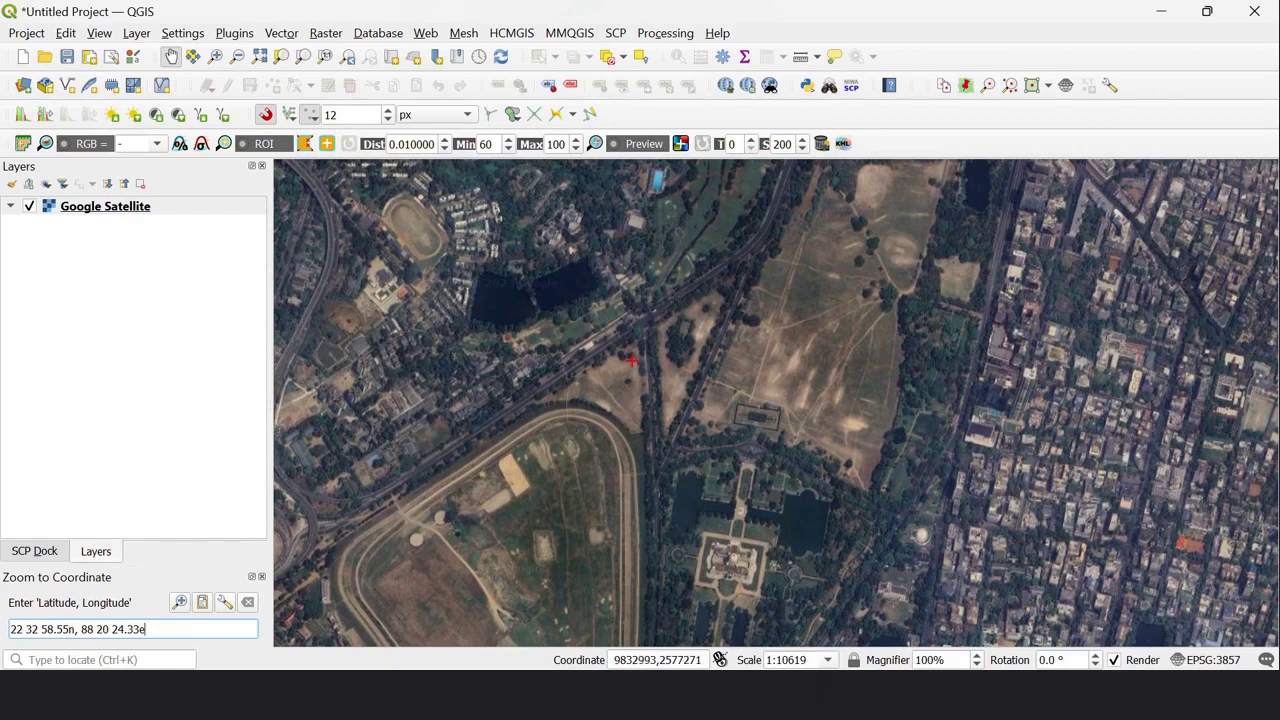
Remove the comma and space from the DMS coordinate and re-zoom to it at about 1:5309
click(79, 629)
key(BackSpace)
key(Return)
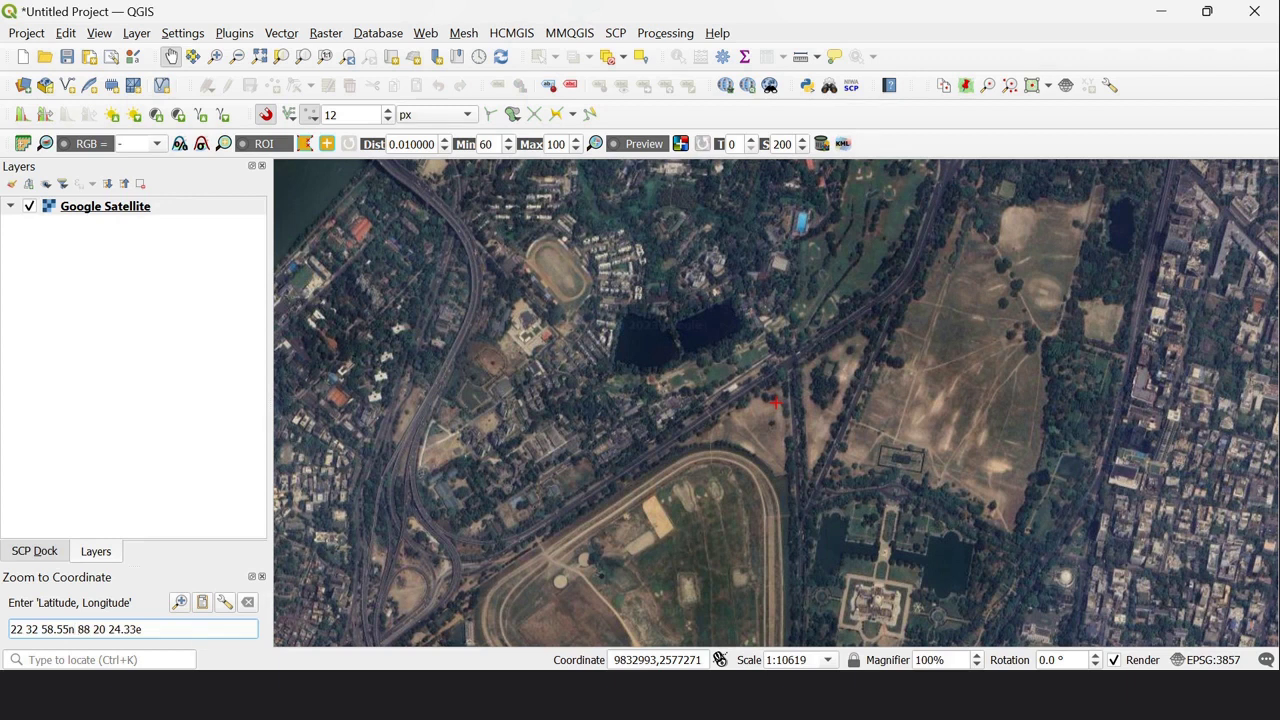
key(Delete)
key(Return)
Replace the old coordinate with 25.126n, 91.654e and zoom the map there
drag(140, 629, 10, 629)
key(Return)
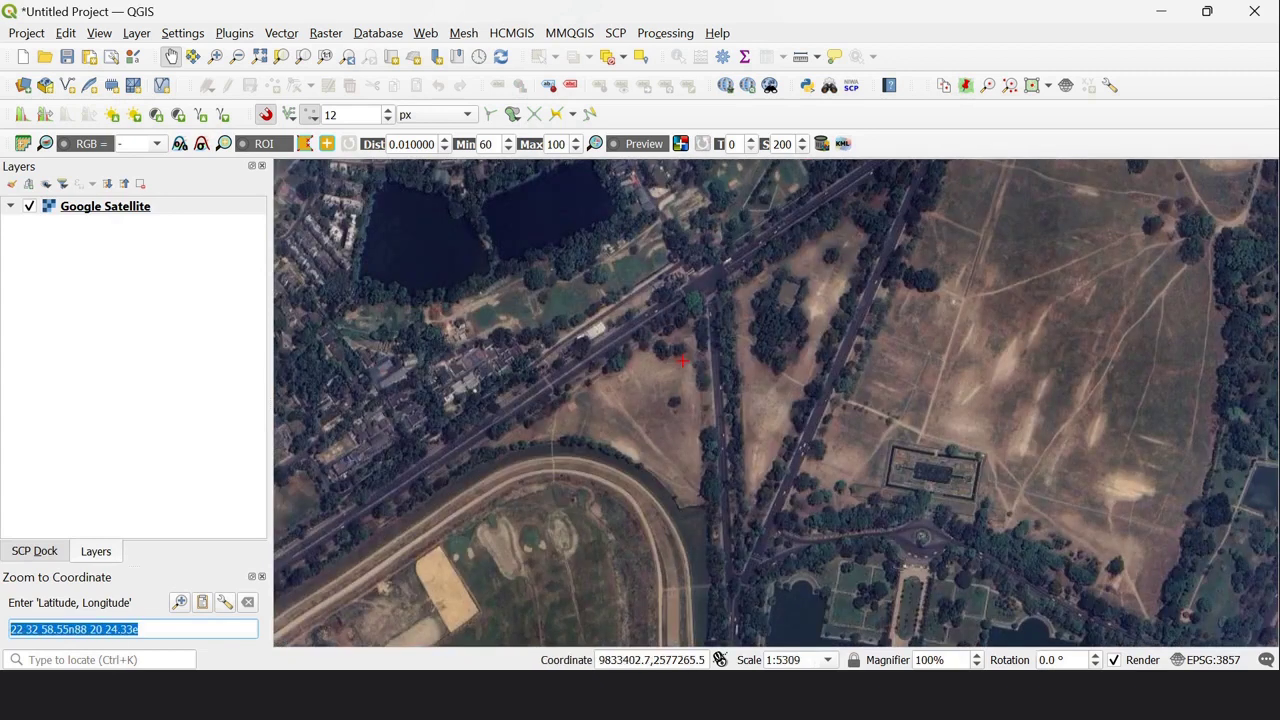
key(BackSpace)
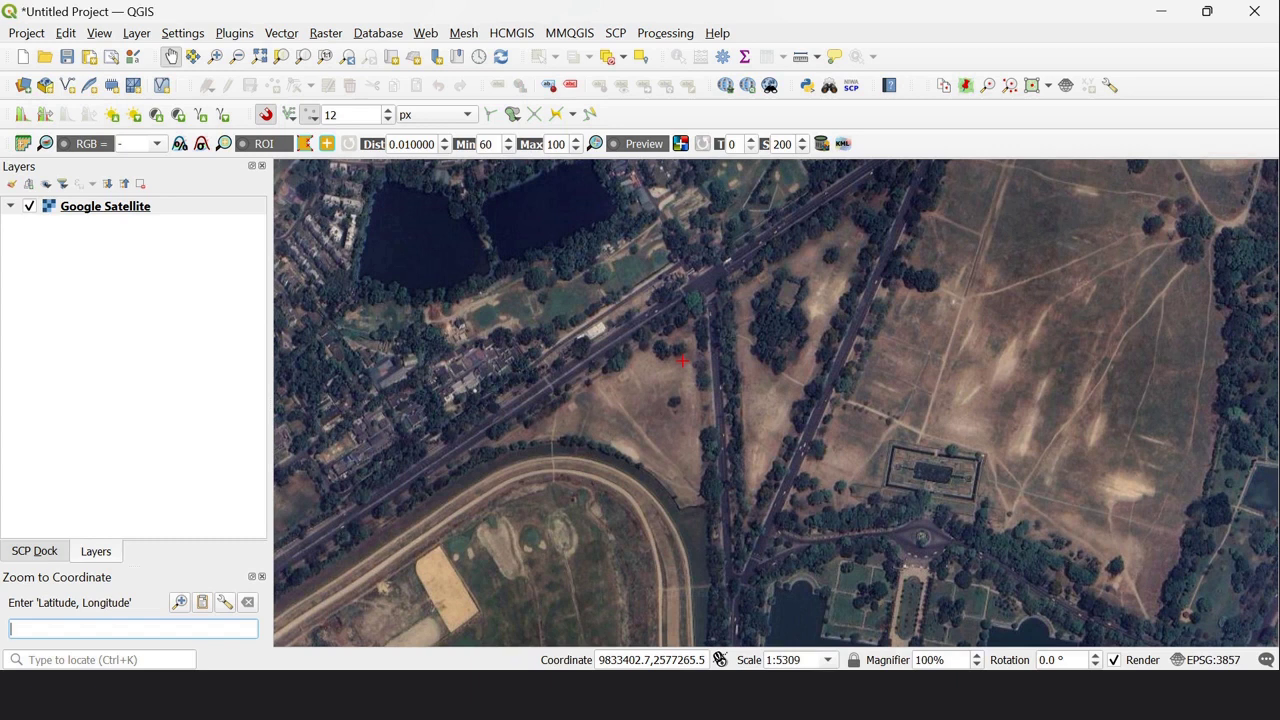
text(25.126n, 91.654e)
key(Return)
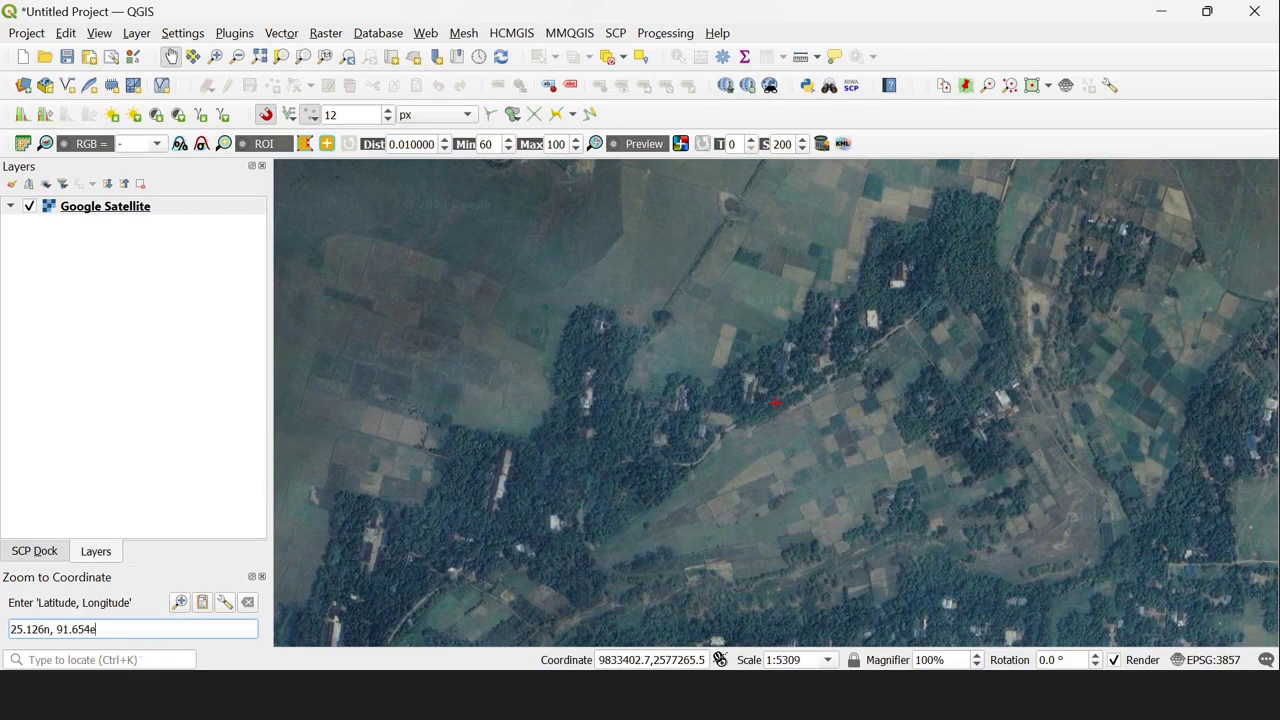
Strip the 'e' and 'n' letters so the entry reads 25.126 91.654, and re-zoom
key(BackSpace)
key(BackSpace)
key(Return)
key(BackSpace)
key(Return)
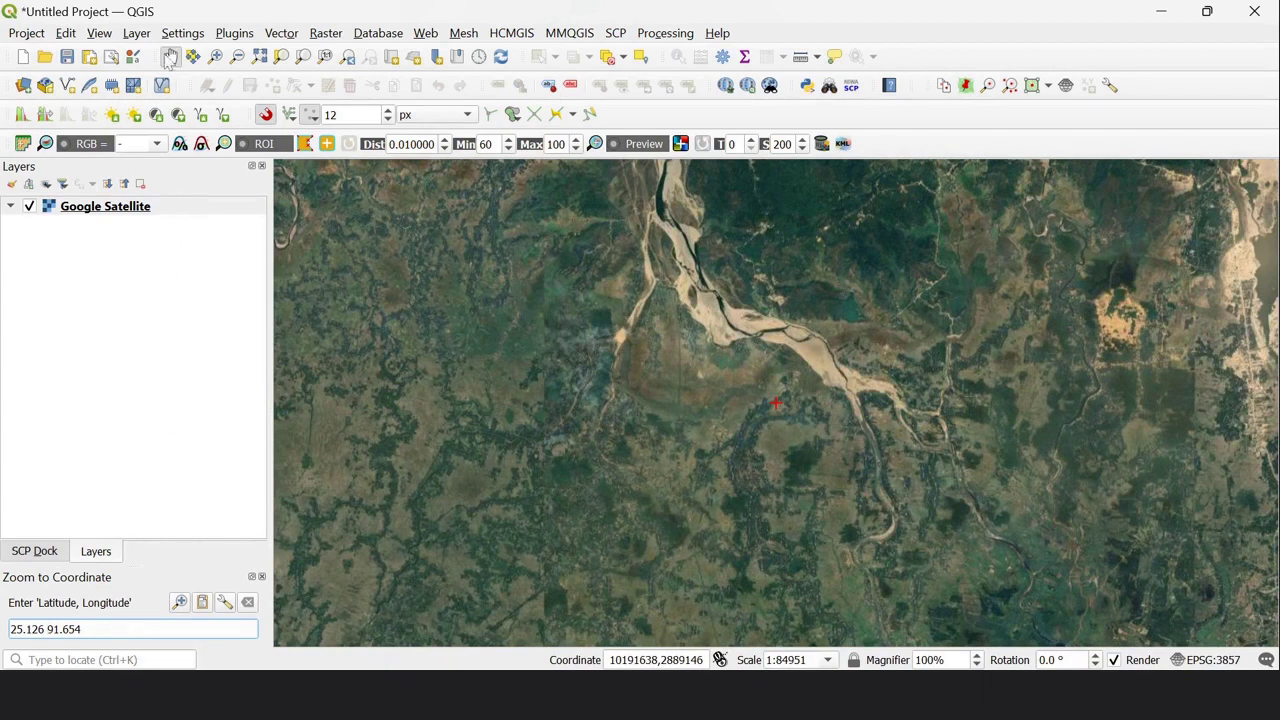
Create a new Point shapefile layer saved as location.shp and add it to the project
click(134, 35)
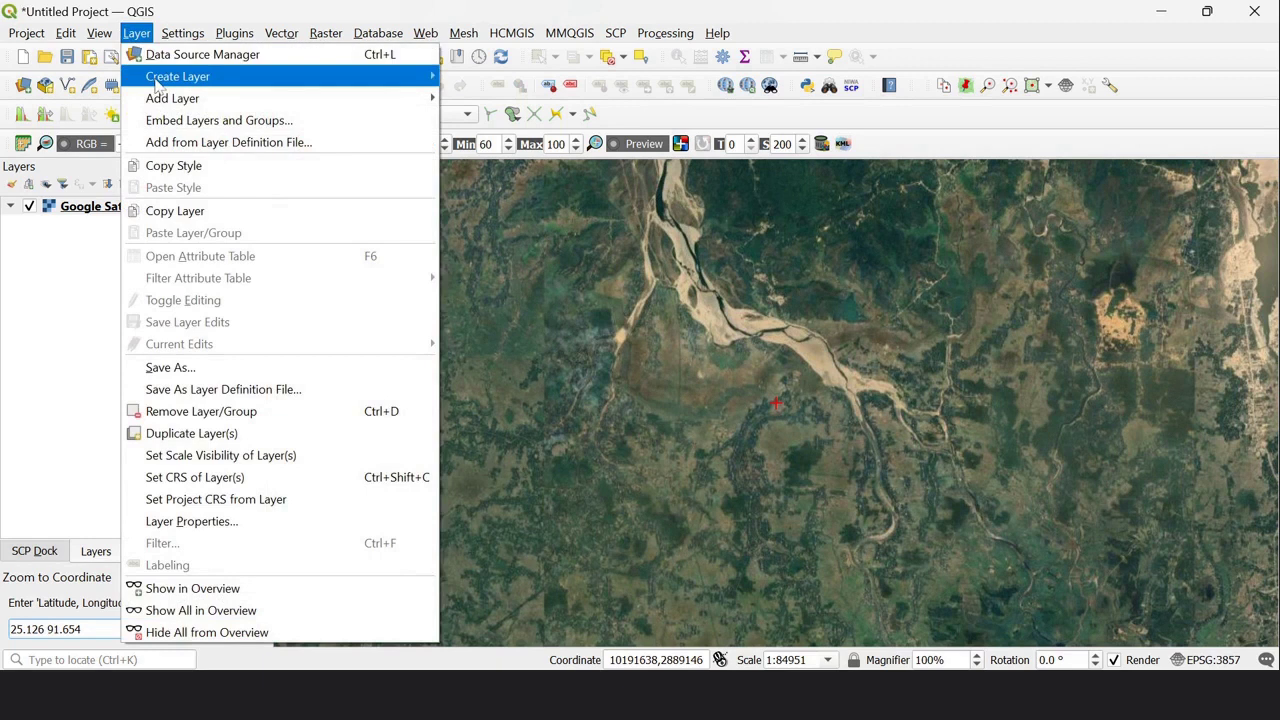
mouse_move(157, 80)
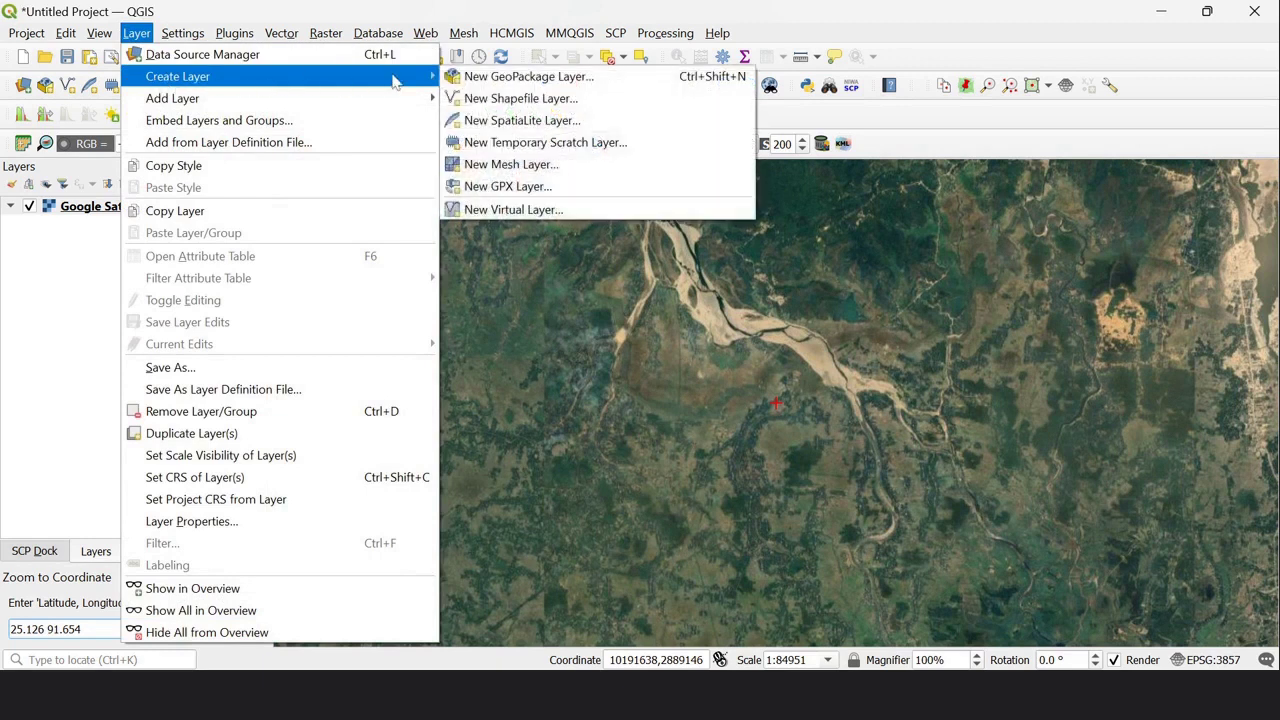
click(527, 99)
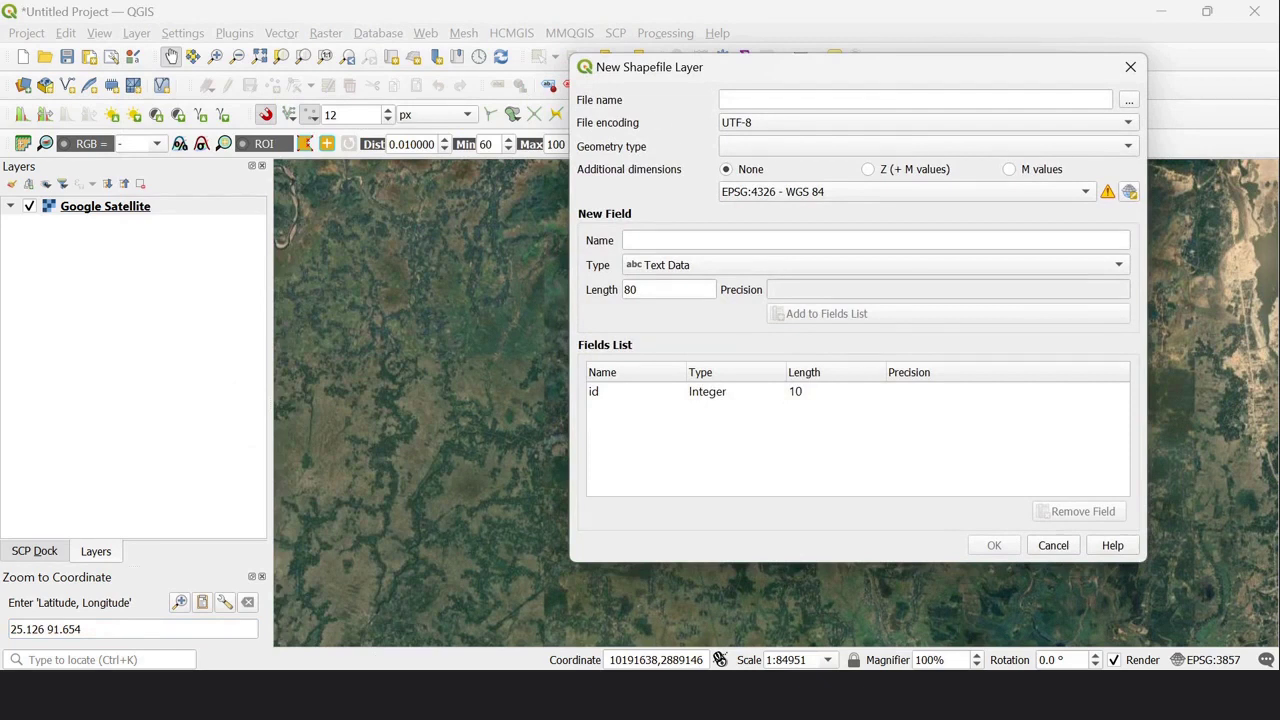
click(1129, 100)
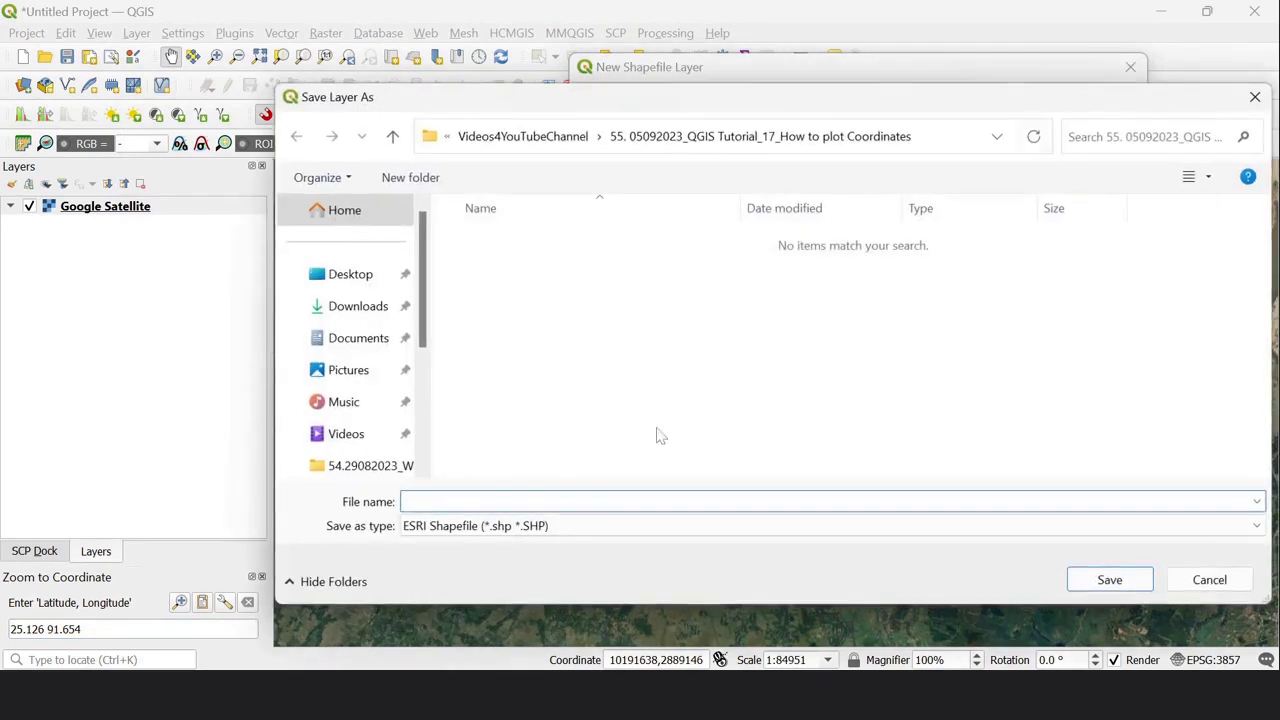
text(location)
click(1097, 579)
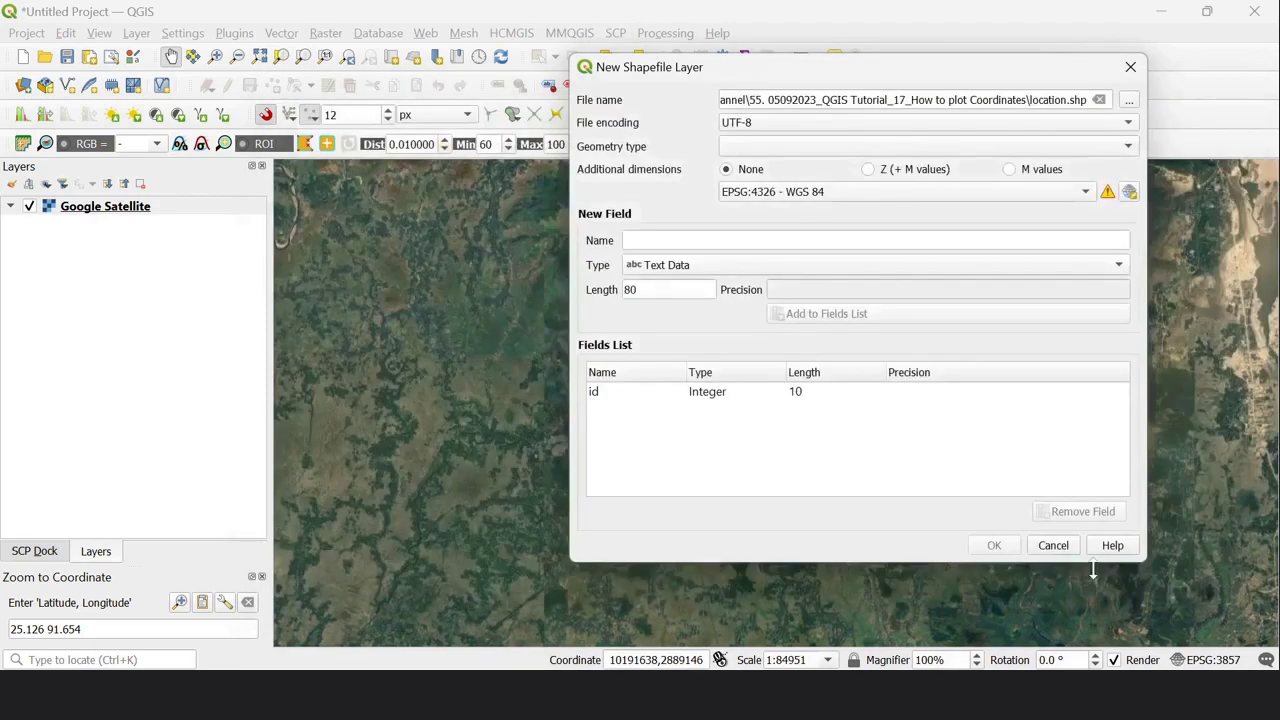
click(1128, 147)
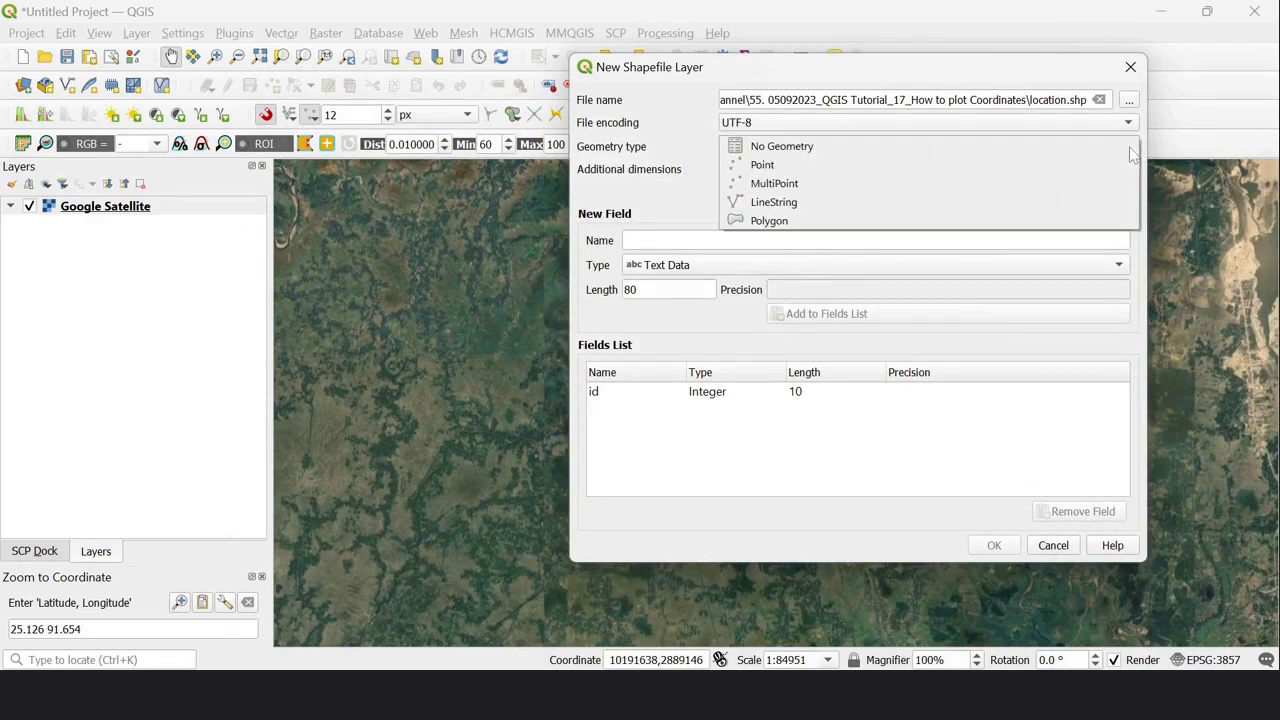
click(1068, 165)
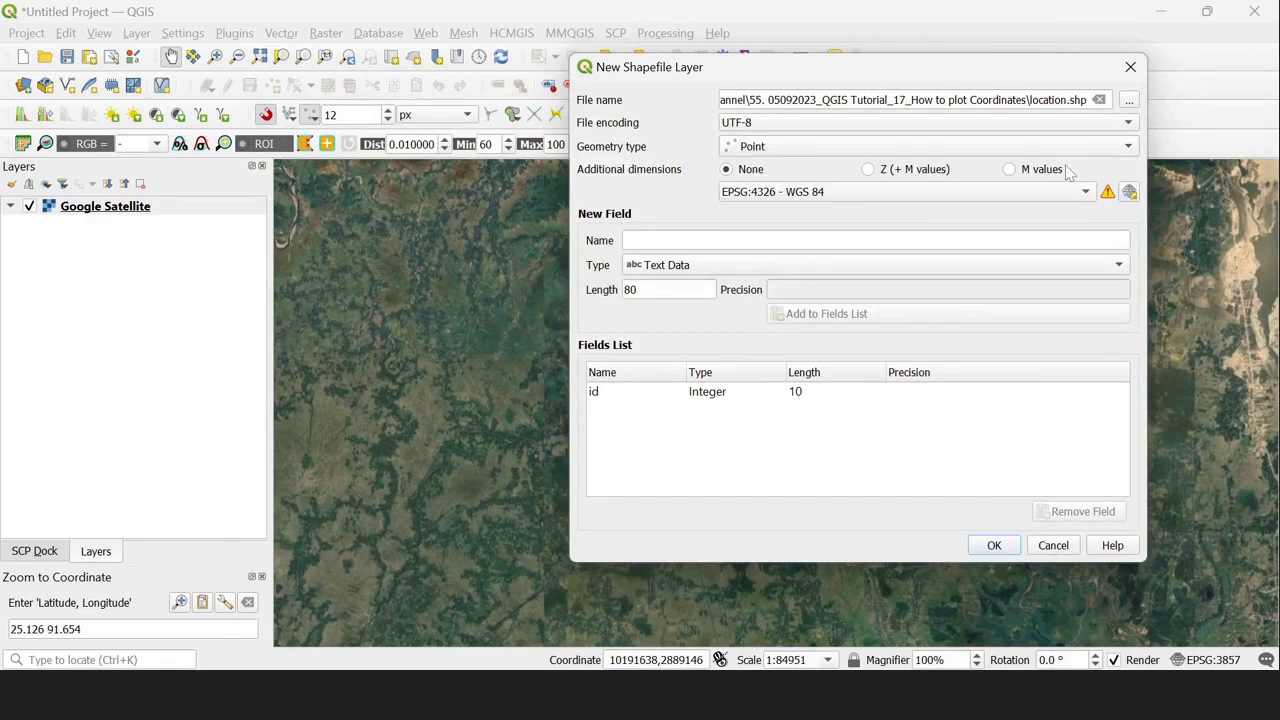
click(1006, 550)
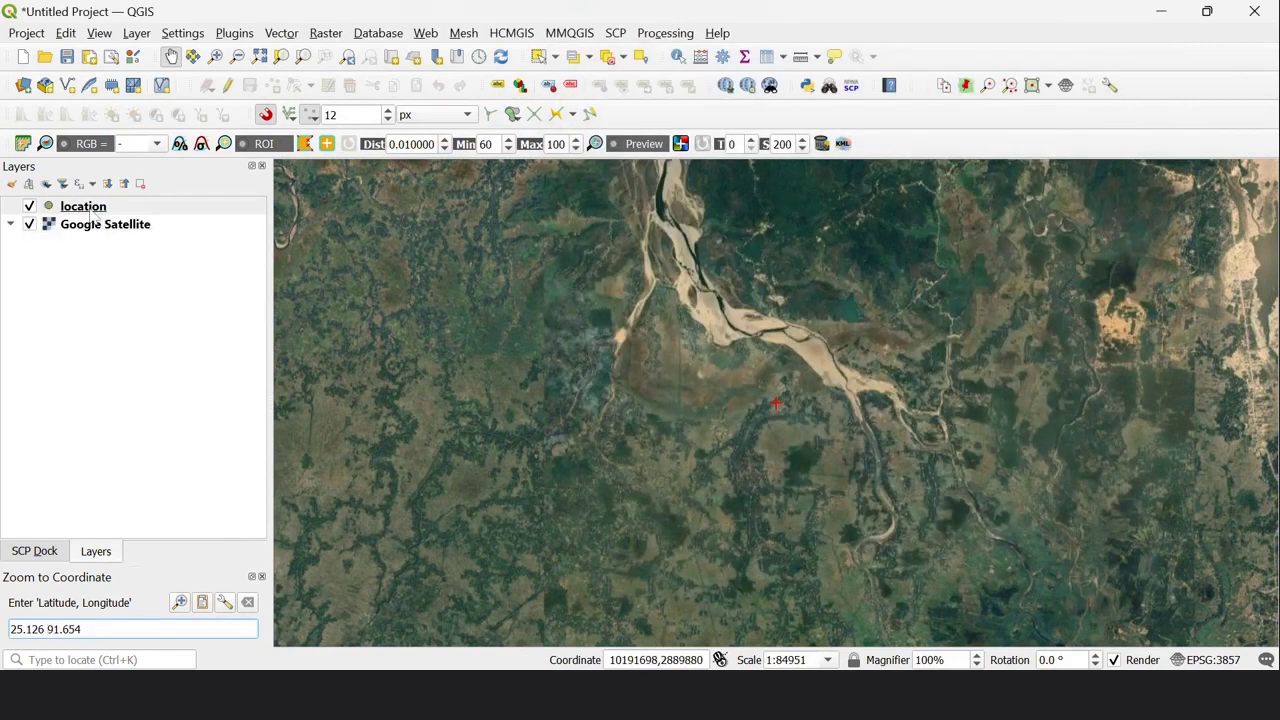
Put the location layer in editing mode and digitise a point with id 1 on the marker
click(91, 210)
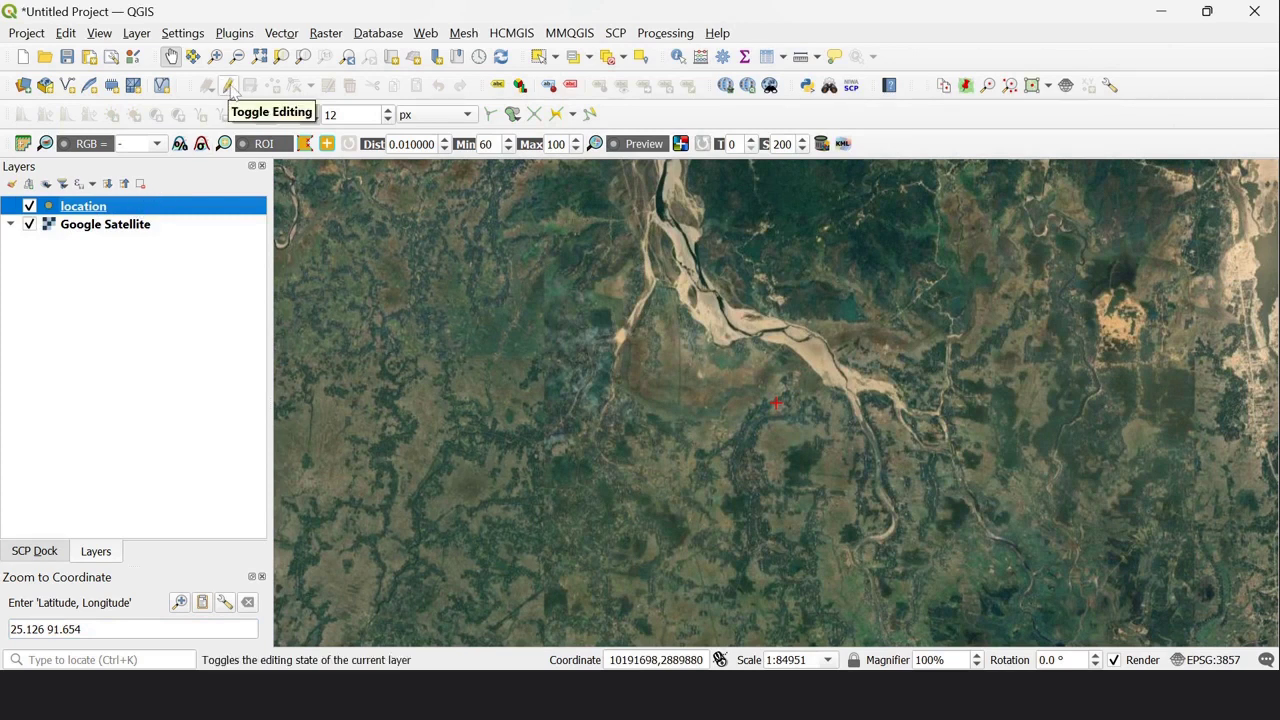
click(229, 87)
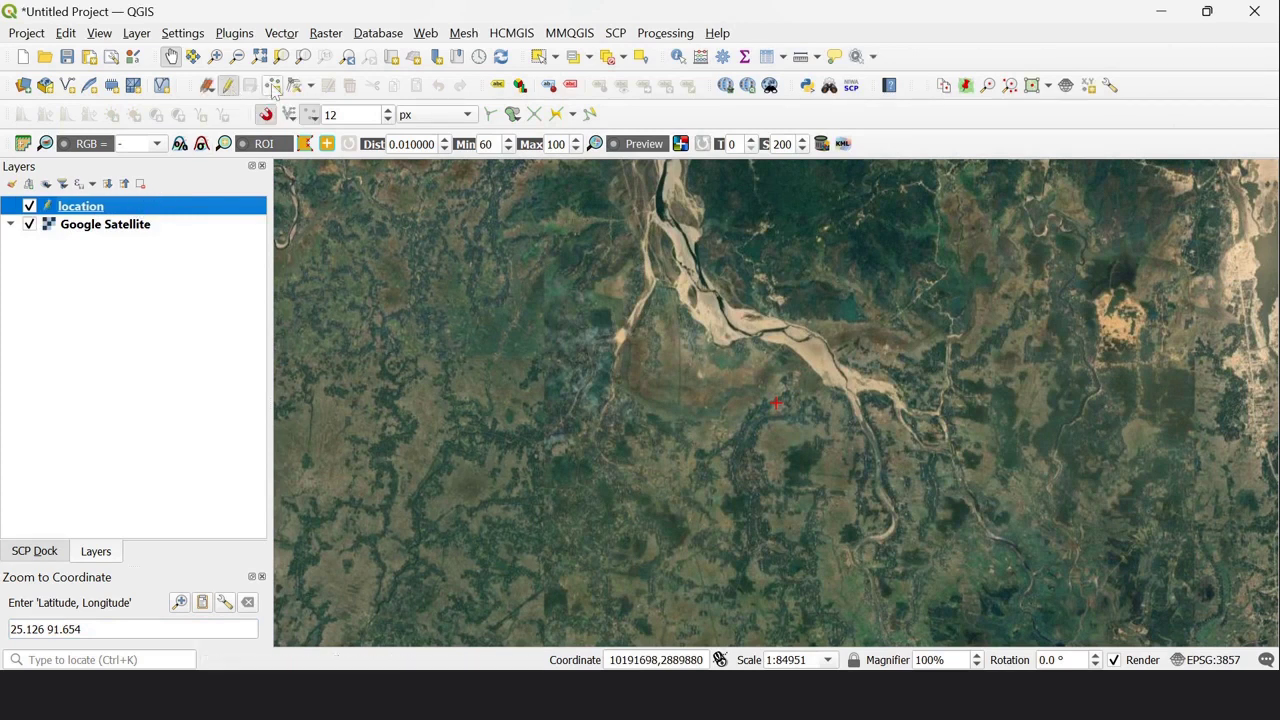
click(273, 87)
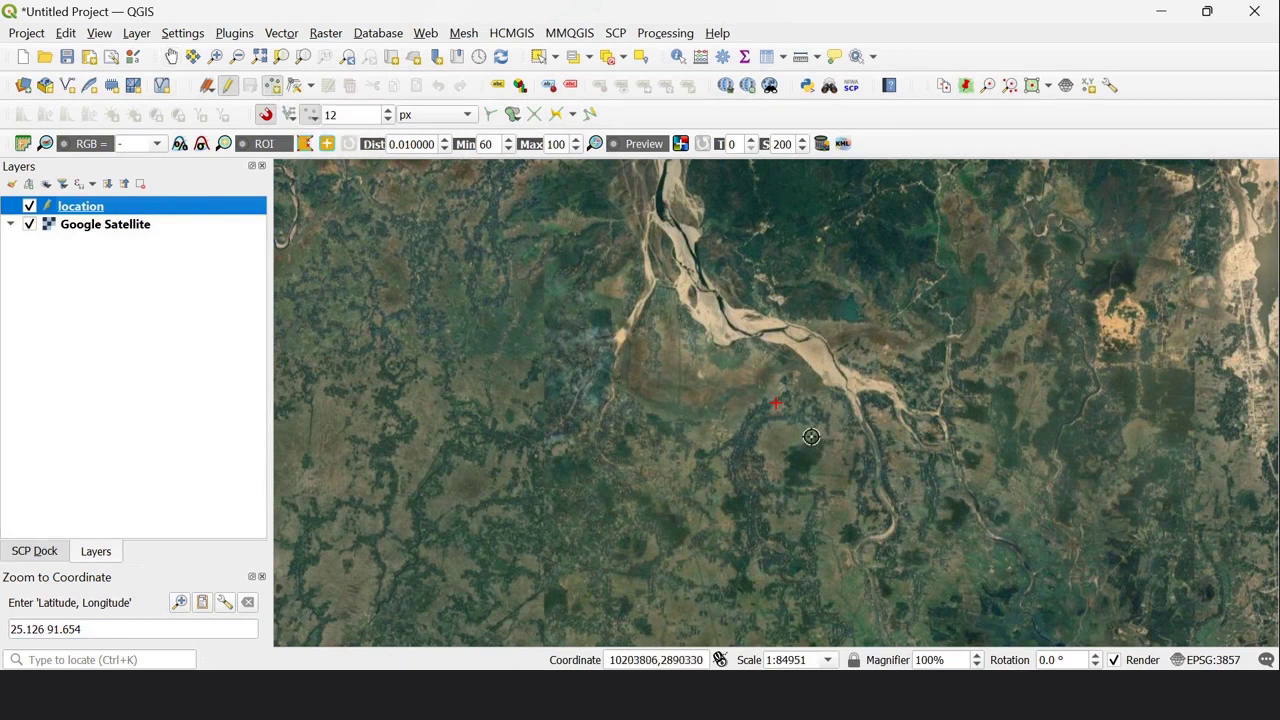
scroll(775, 404, up, 3)
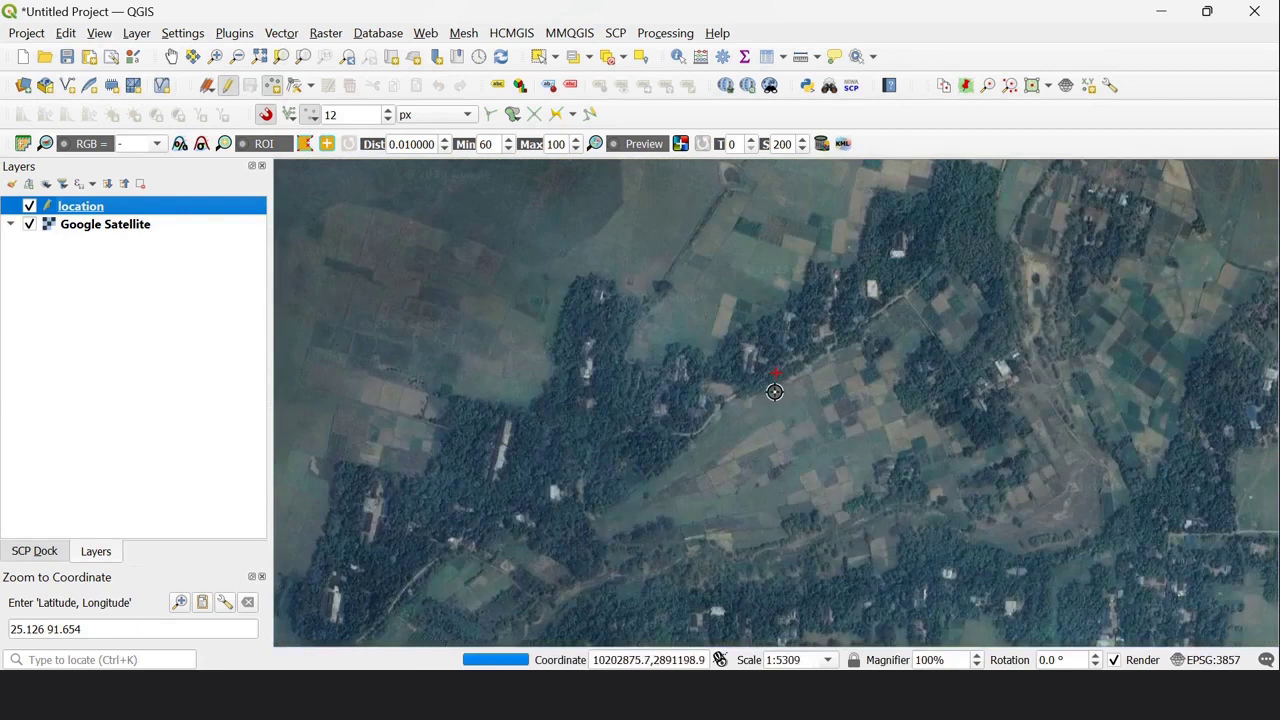
scroll(771, 385, up, 3)
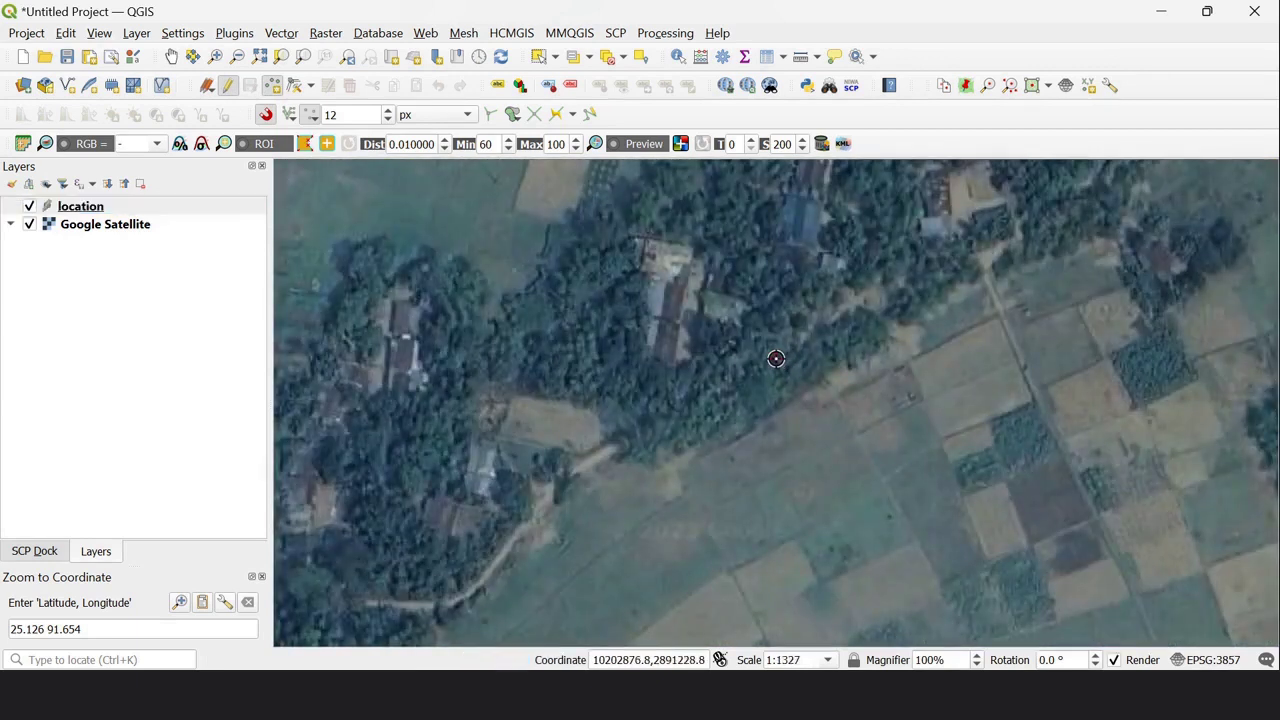
click(776, 359)
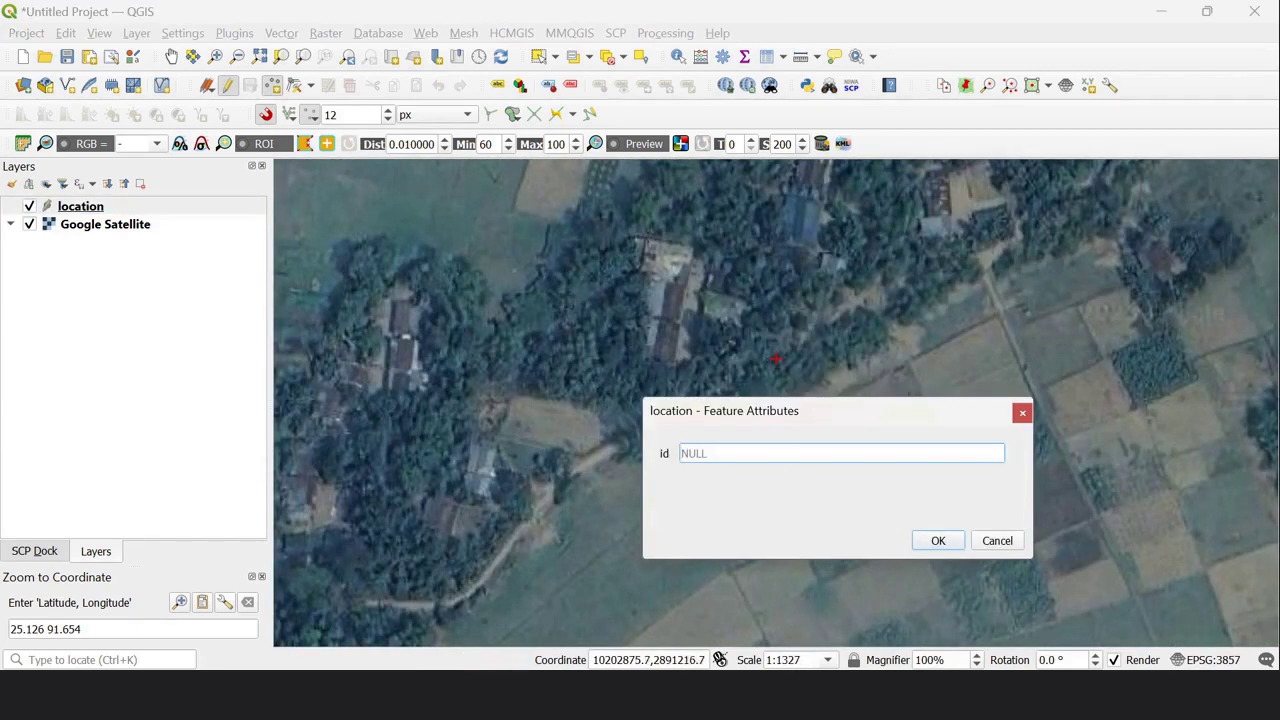
text(1)
click(930, 540)
scroll(797, 387, up, 2)
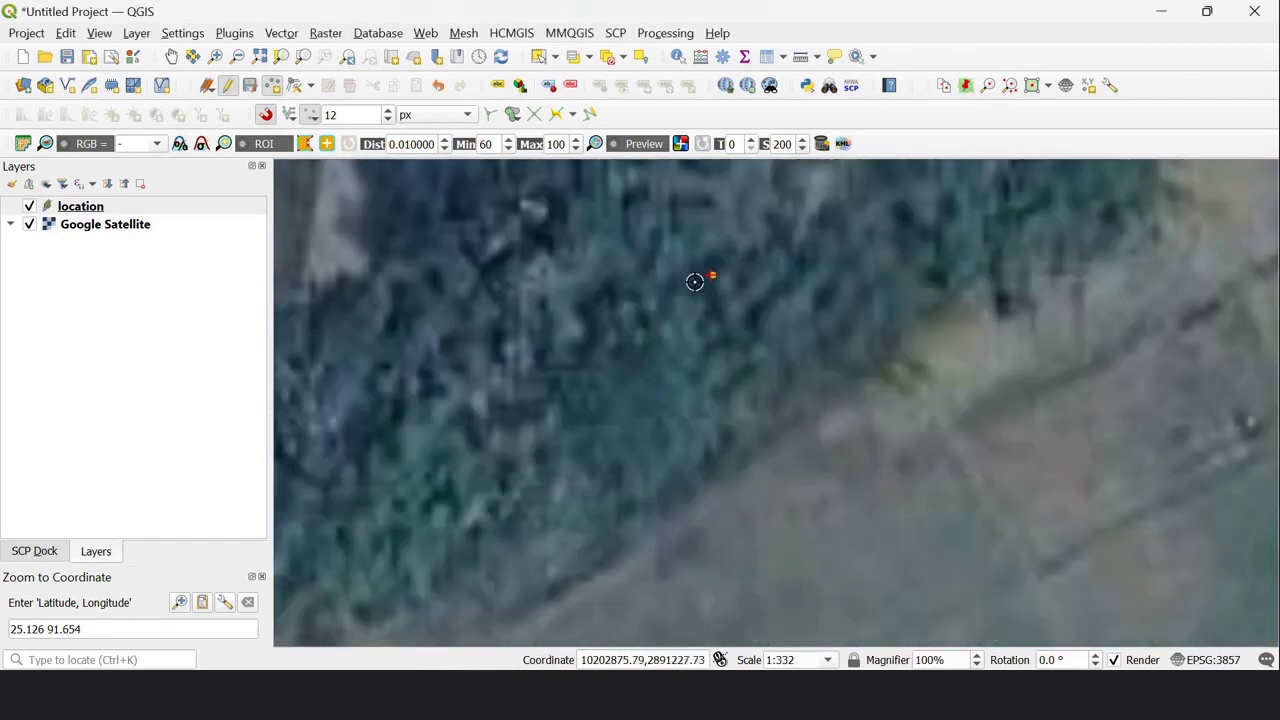
scroll(694, 320, down, 2)
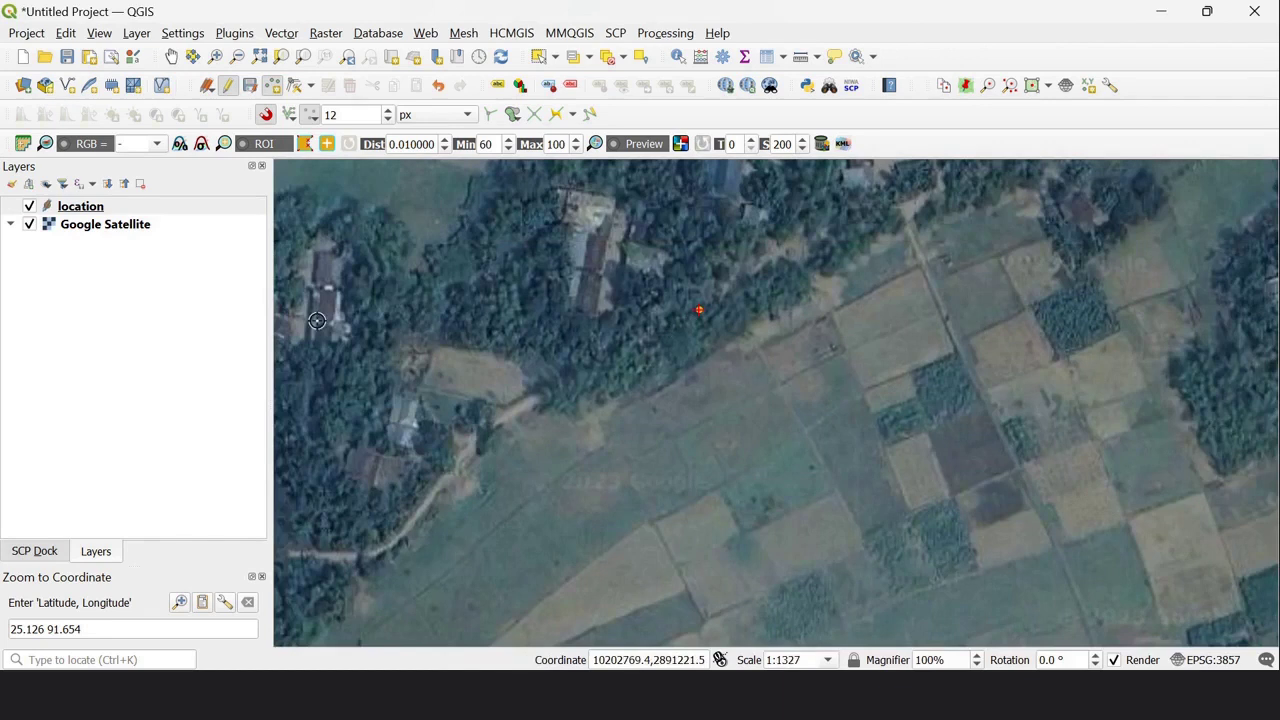
Save the location layer's edits and turn off its editing mode
click(75, 208)
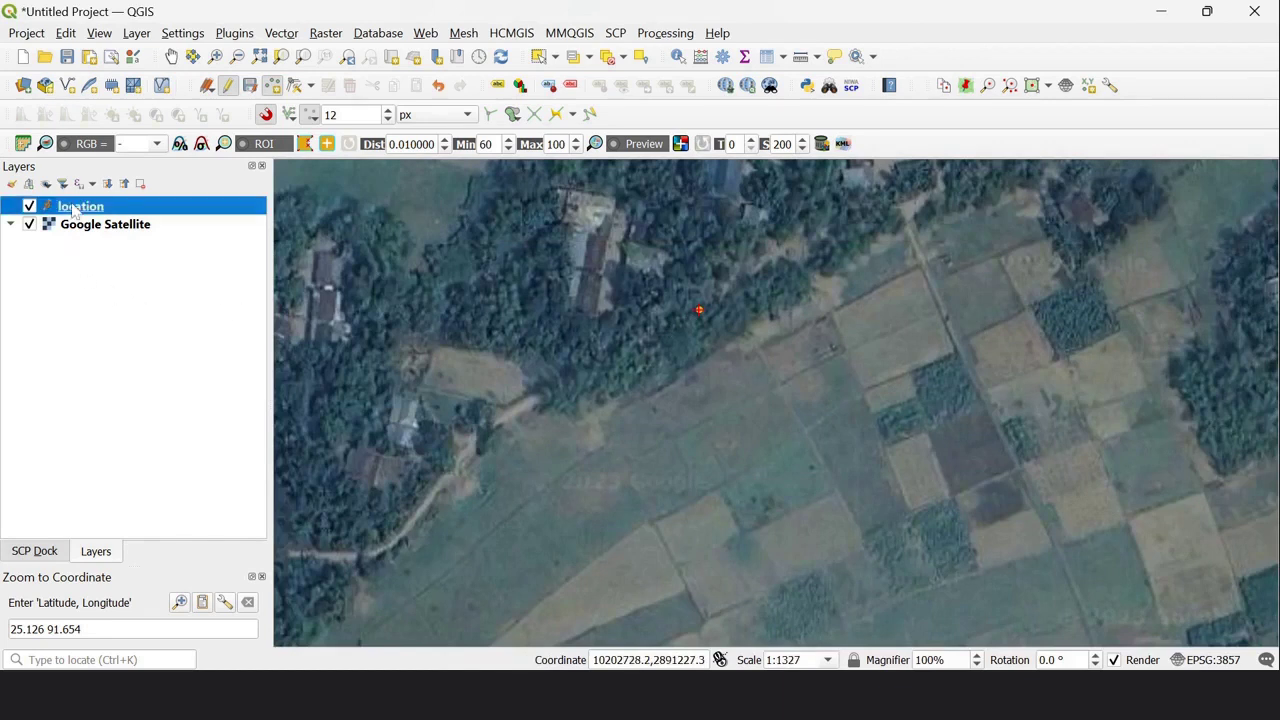
click(250, 87)
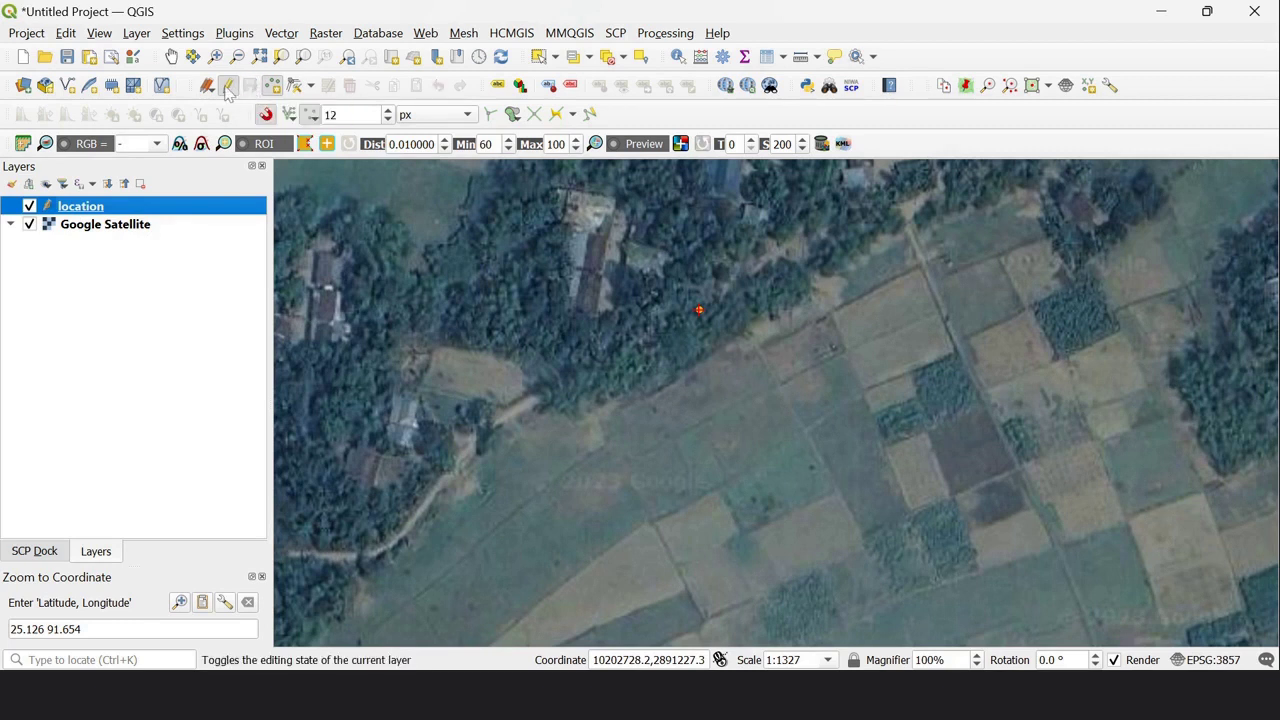
click(228, 87)
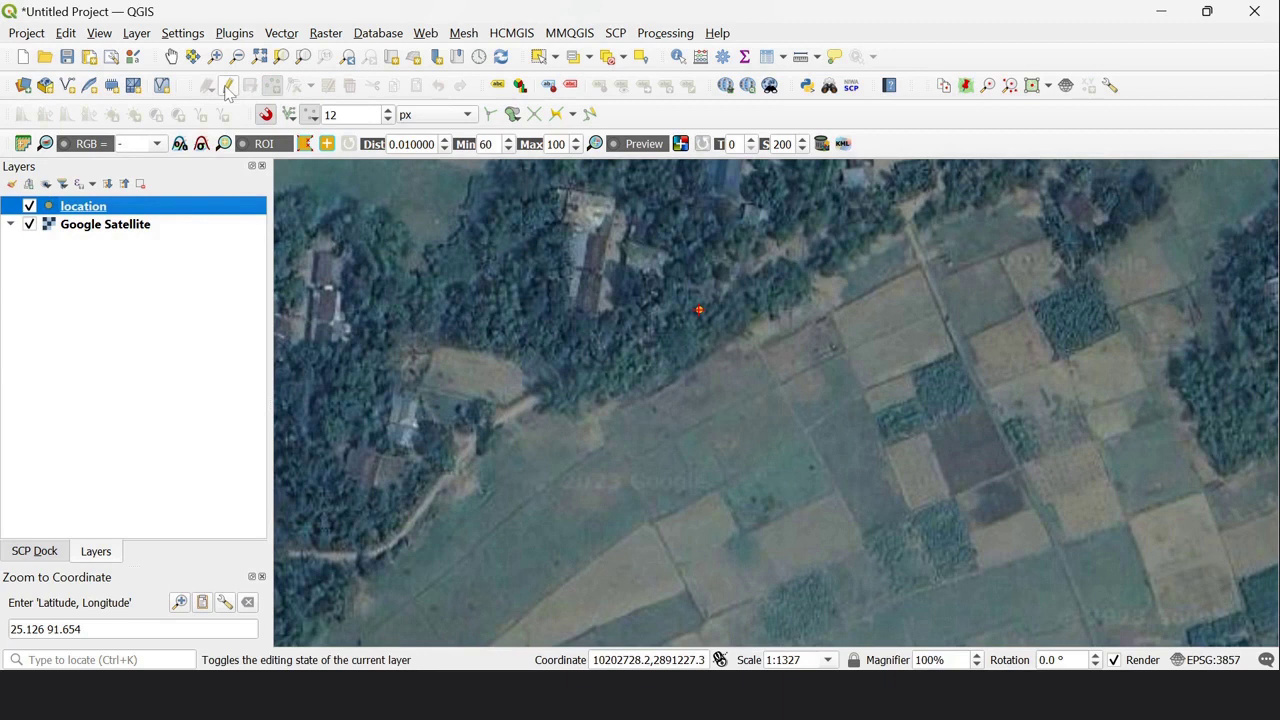